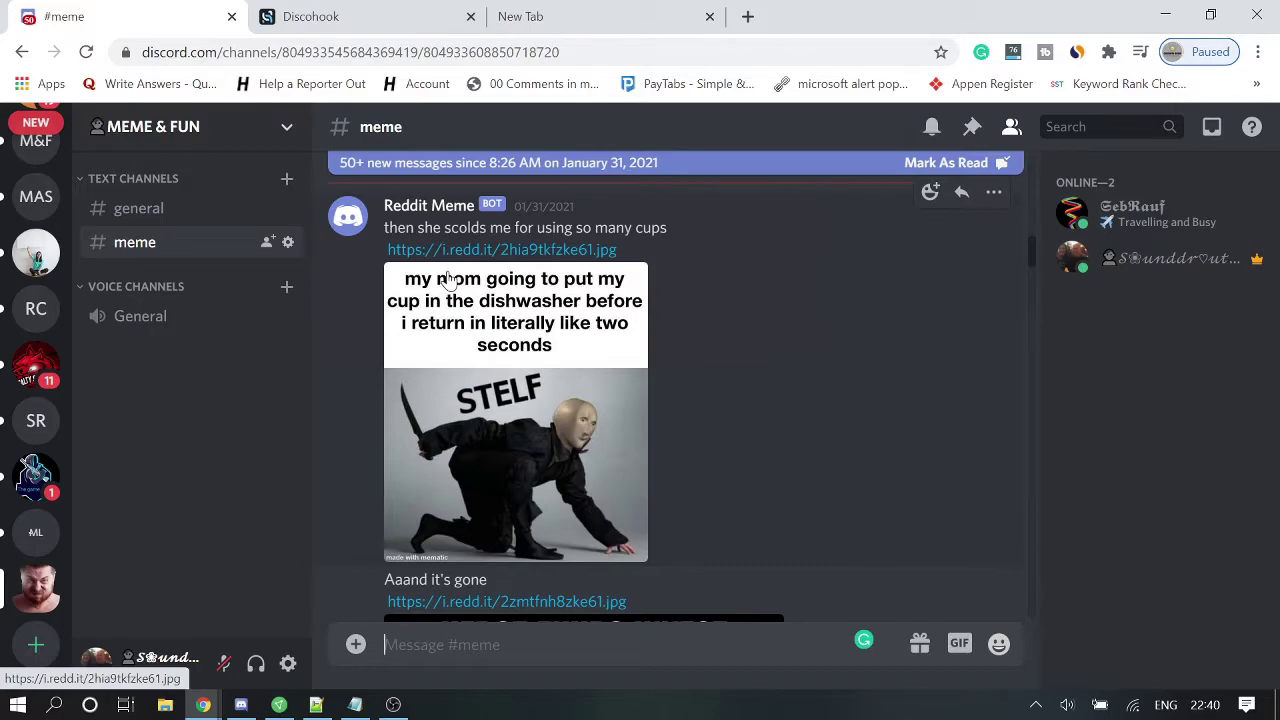
- Open the server's webhook list under Server Settings > Integrations
scroll(650, 340, down, 3)
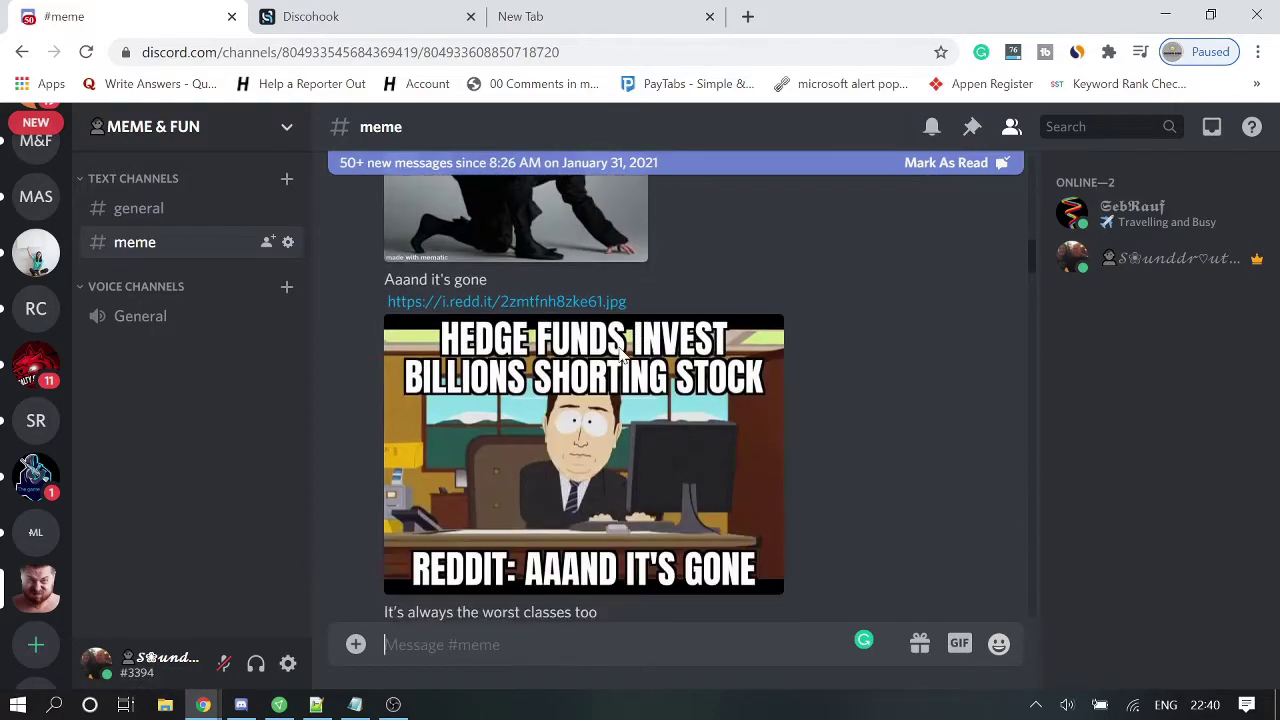
scroll(620, 352, down, 3)
scroll(615, 367, down, 3)
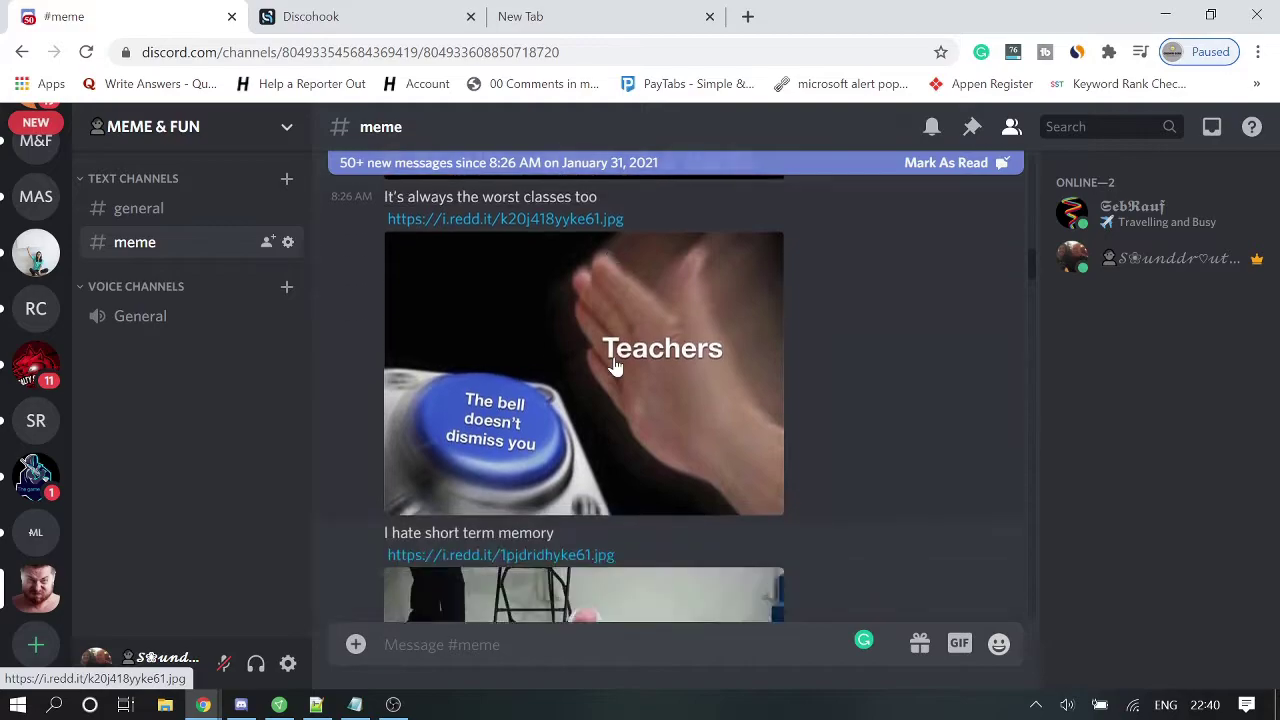
scroll(570, 385, down, 3)
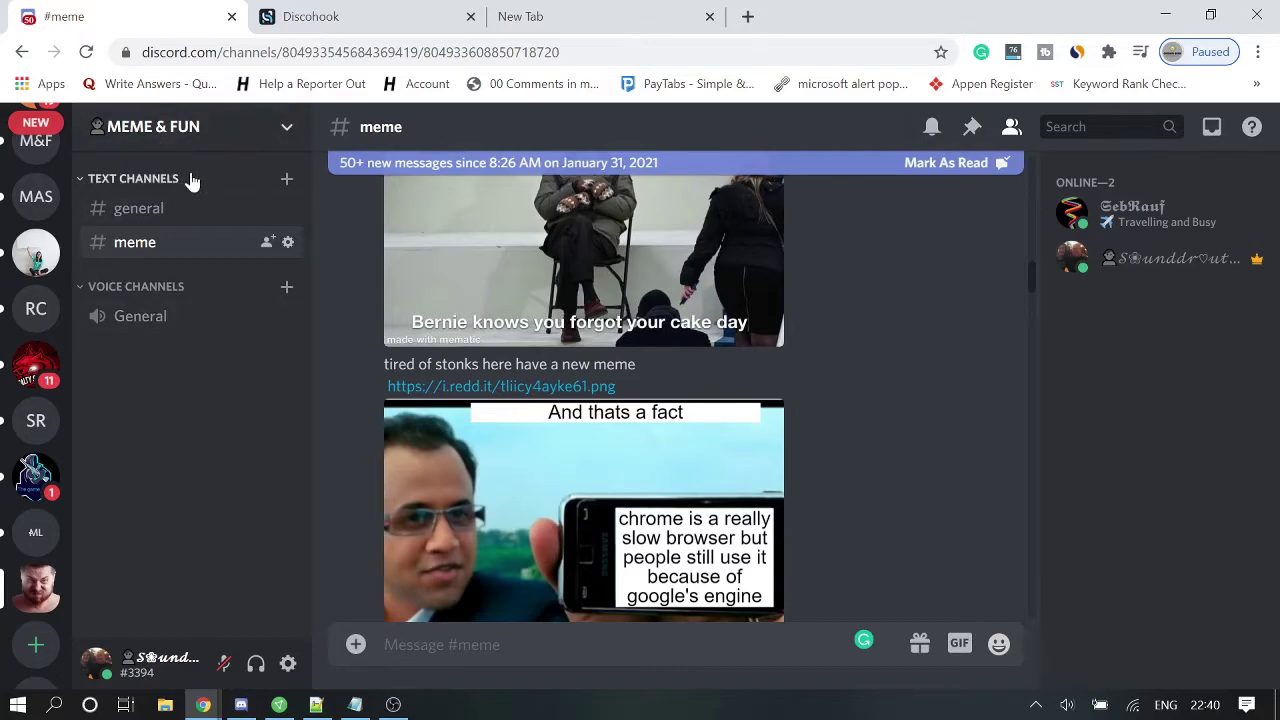
click(268, 136)
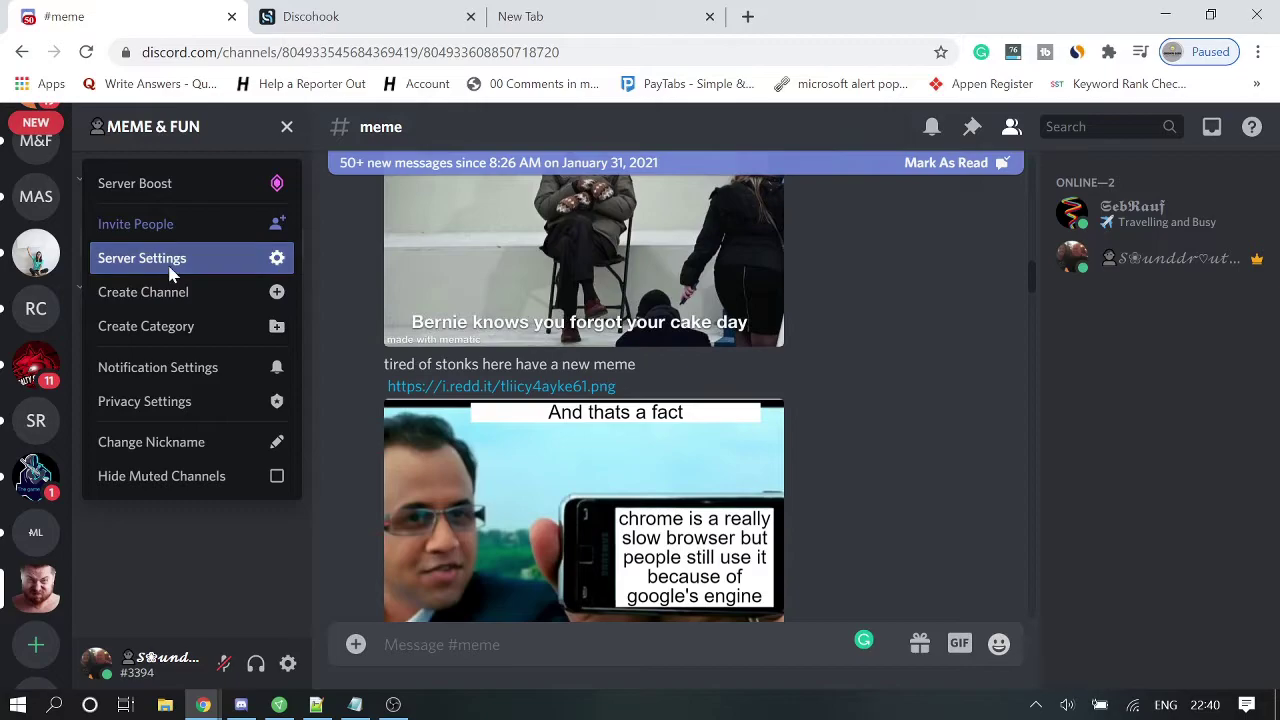
click(170, 272)
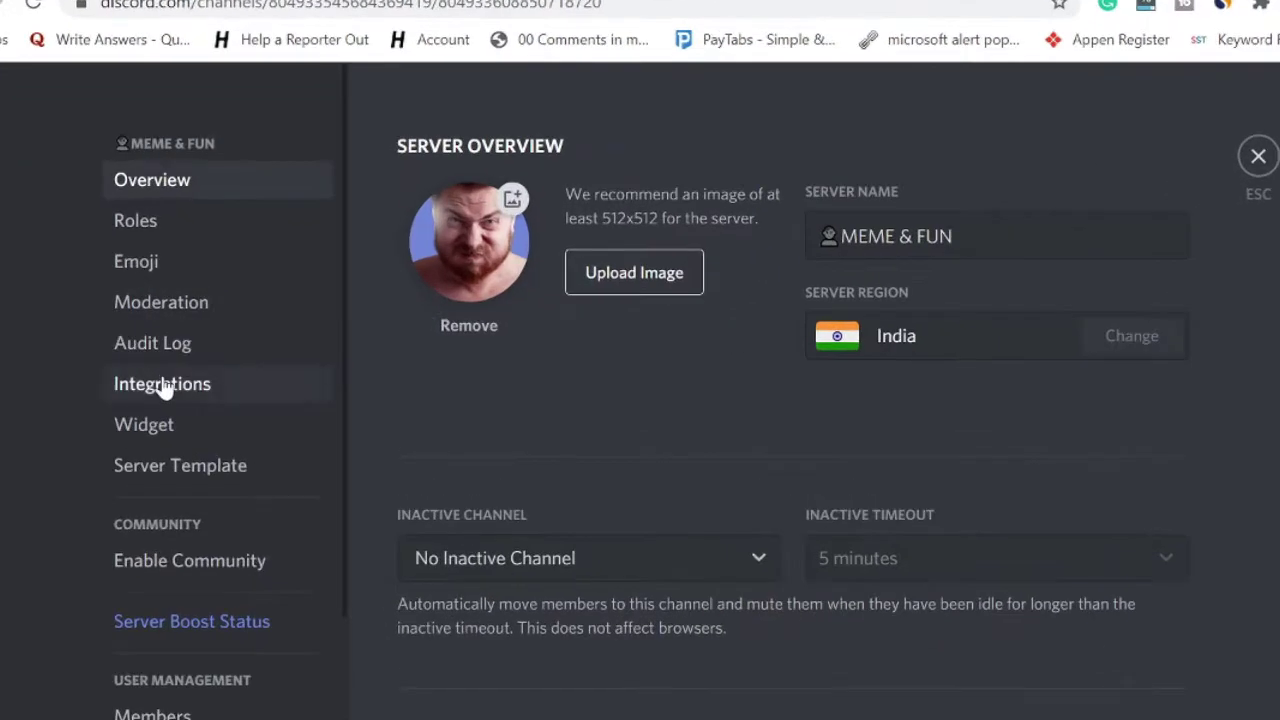
click(163, 386)
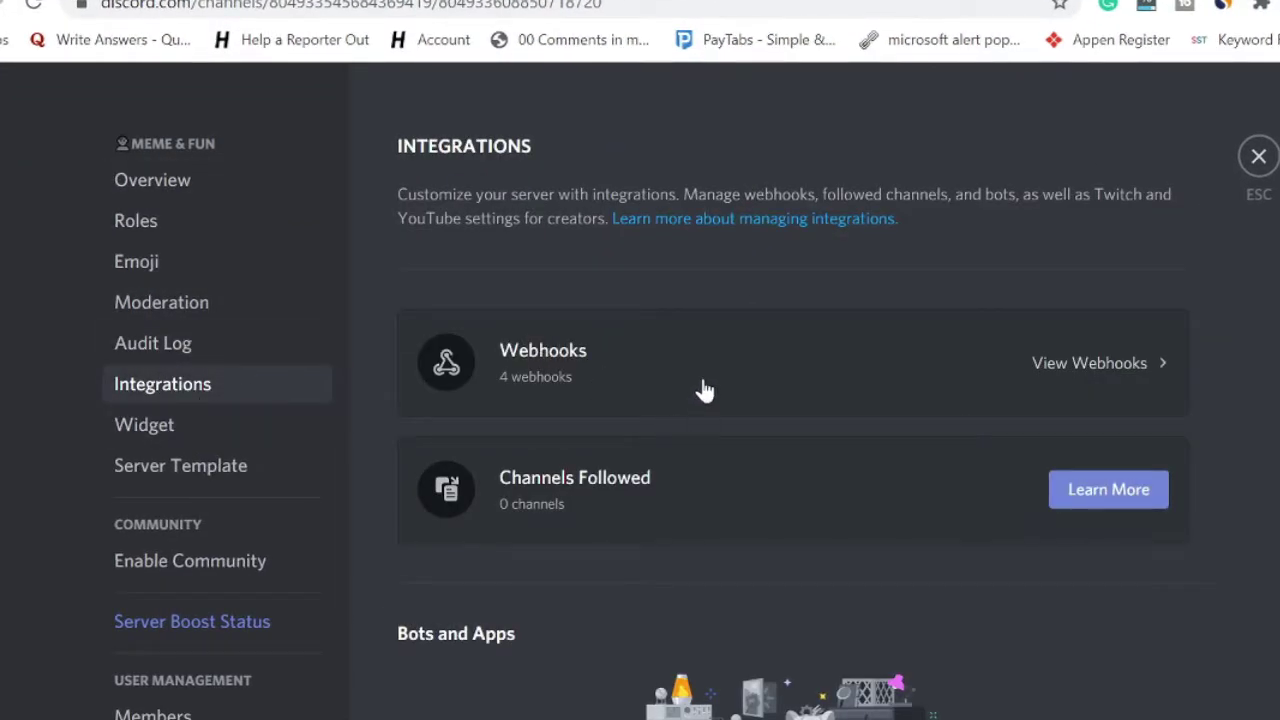
scroll(702, 393, down, 2)
scroll(702, 393, up, 2)
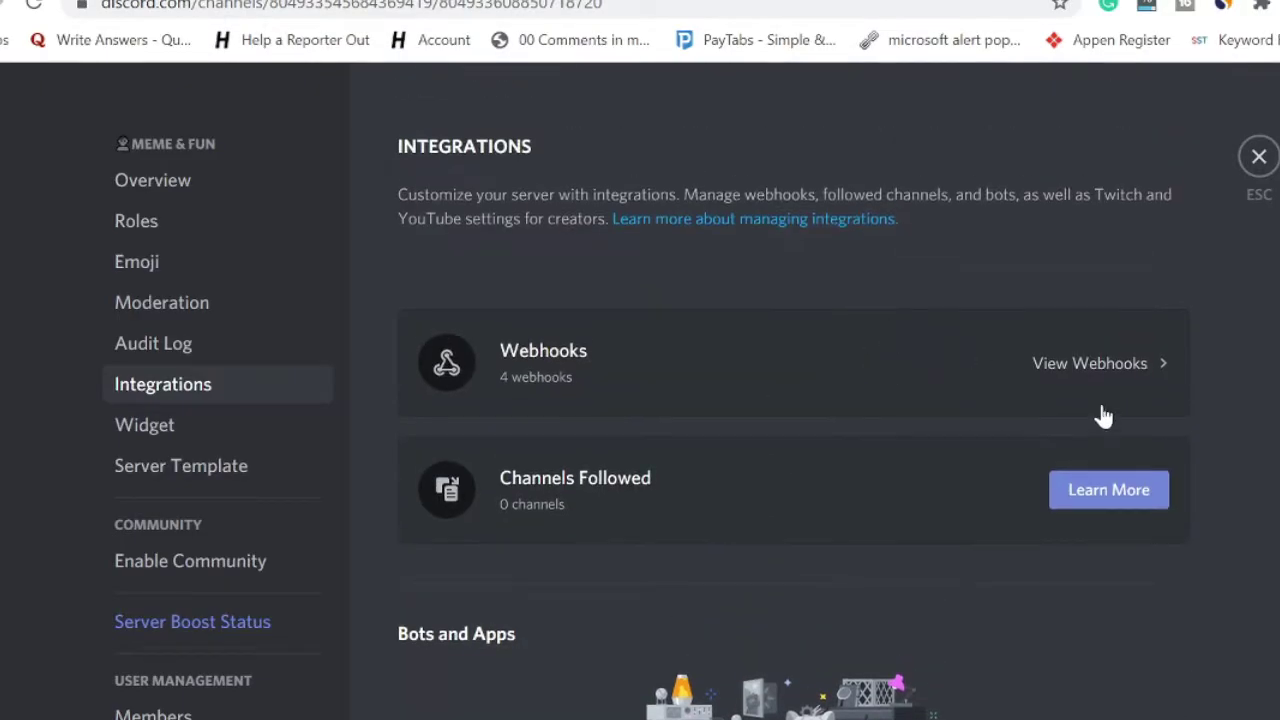
click(1077, 368)
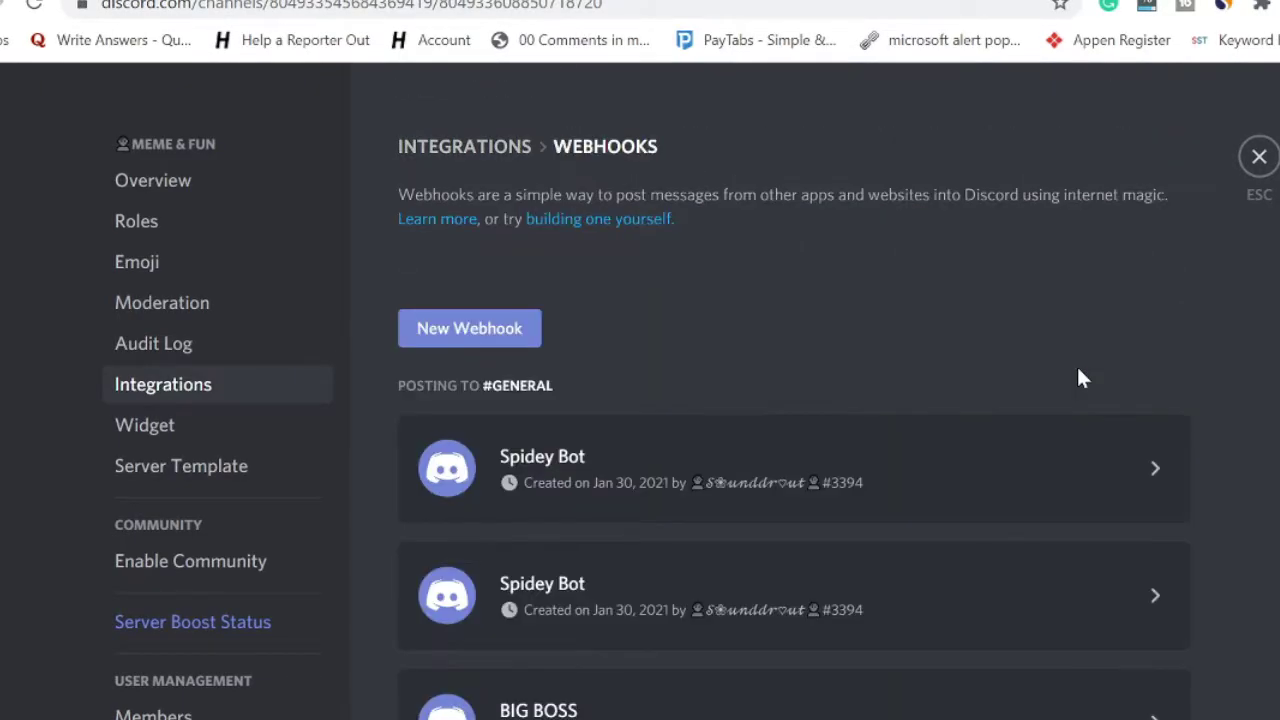
- Create a new webhook and rename it BIG BOSS
click(472, 336)
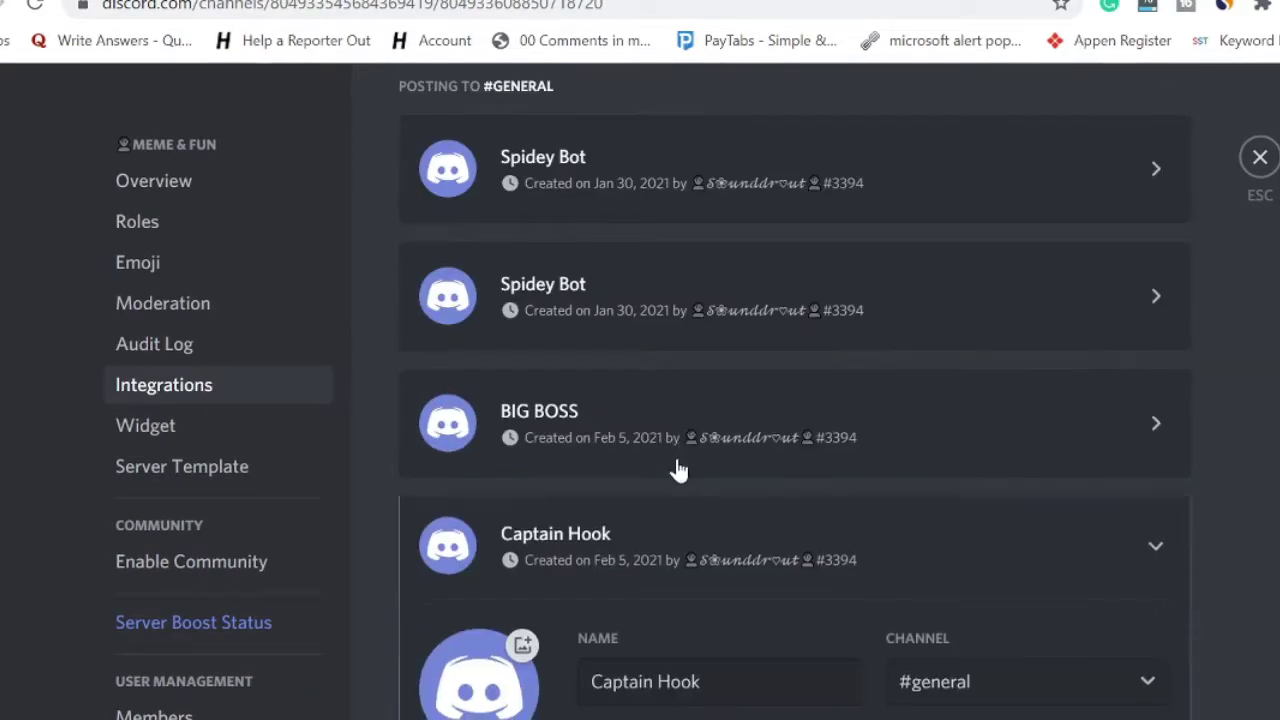
scroll(678, 470, down, 3)
drag(715, 327, 544, 329)
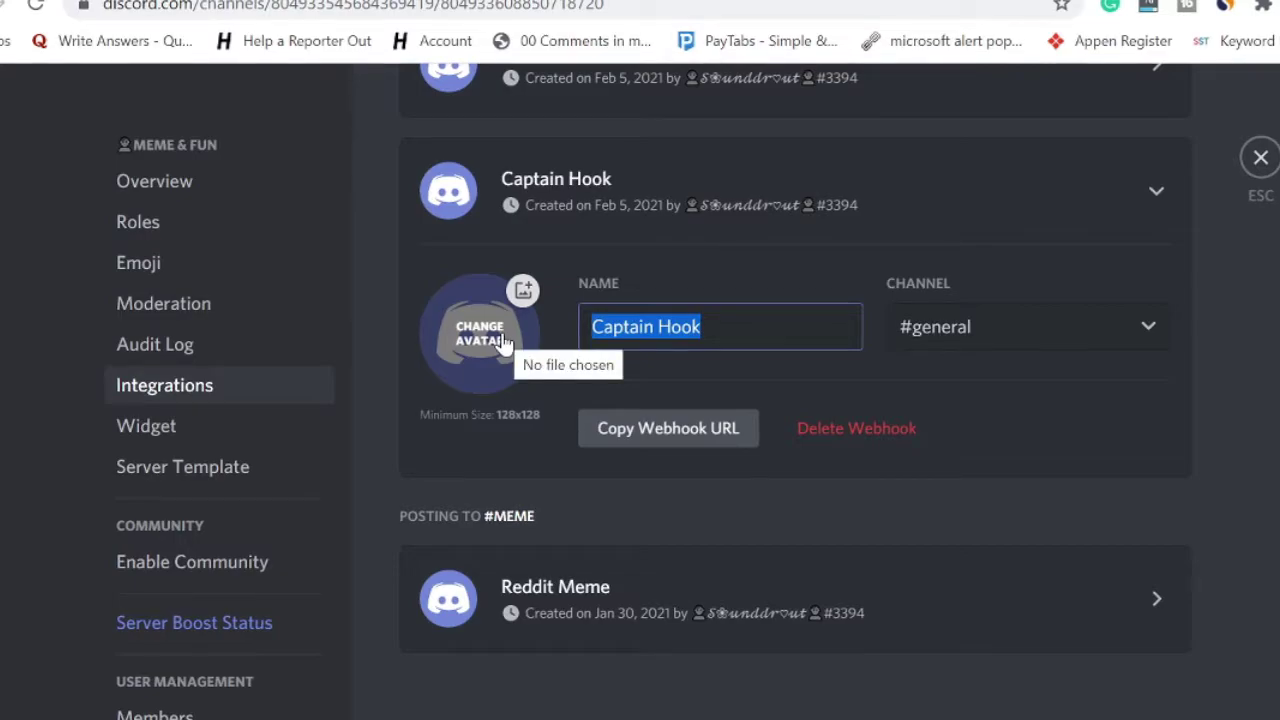
text(BIG BOSS)
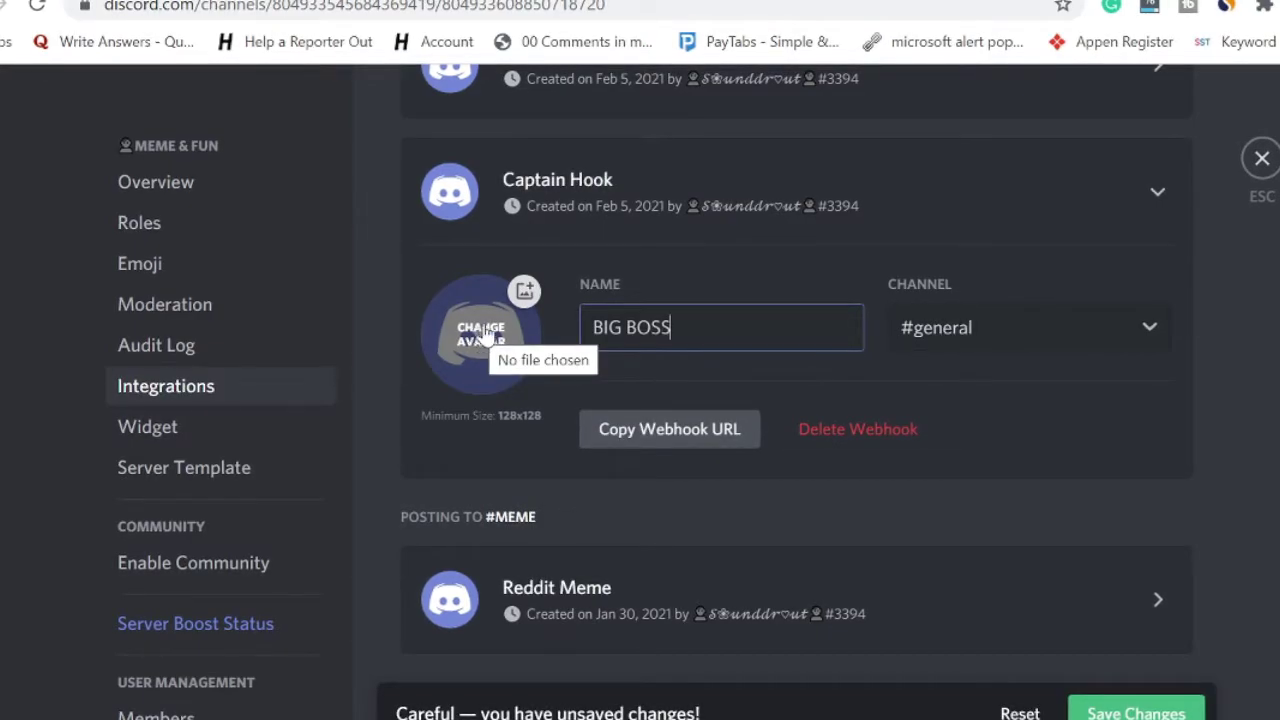
- Set BIG BOSS to post in #general, copy its webhook URL, and save
click(988, 338)
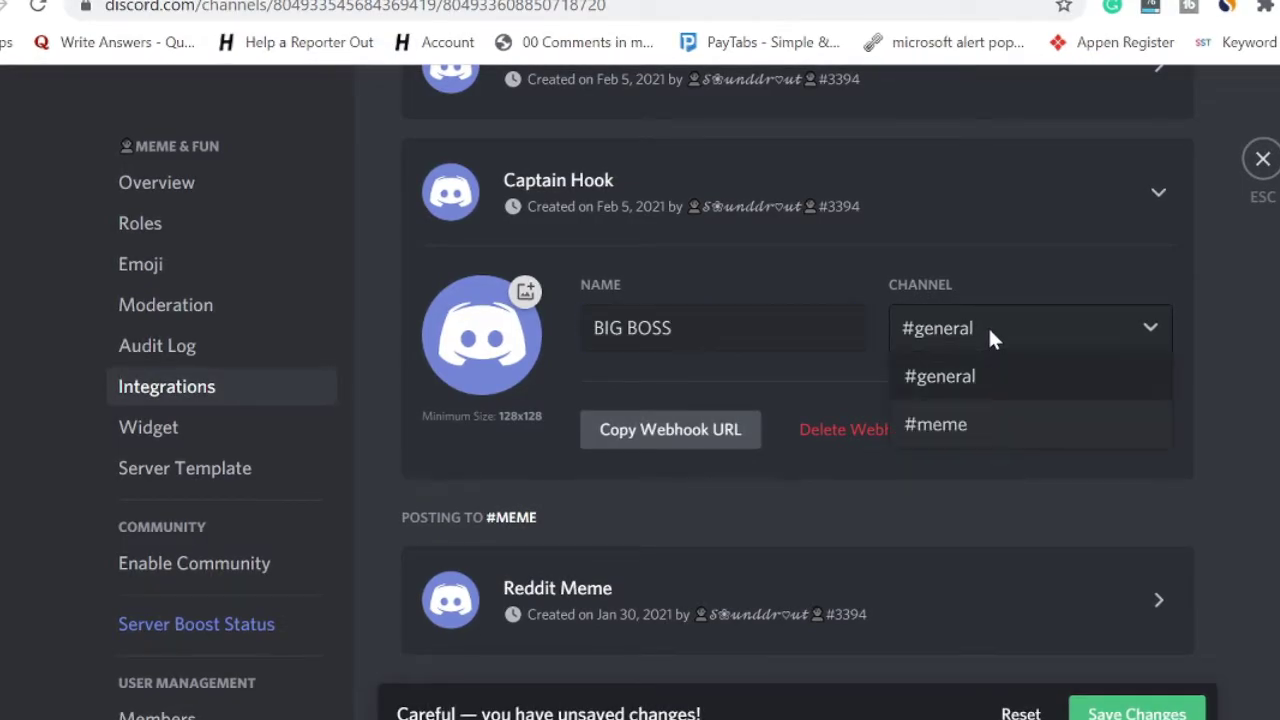
click(951, 389)
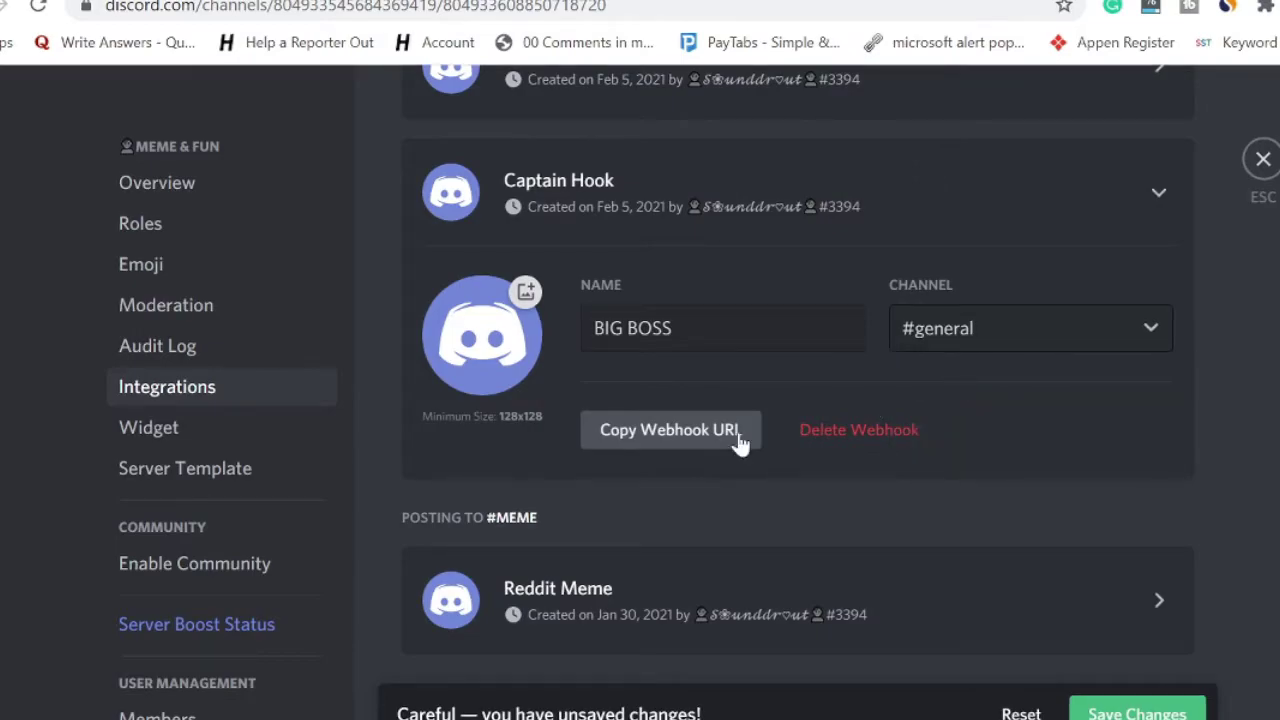
click(677, 448)
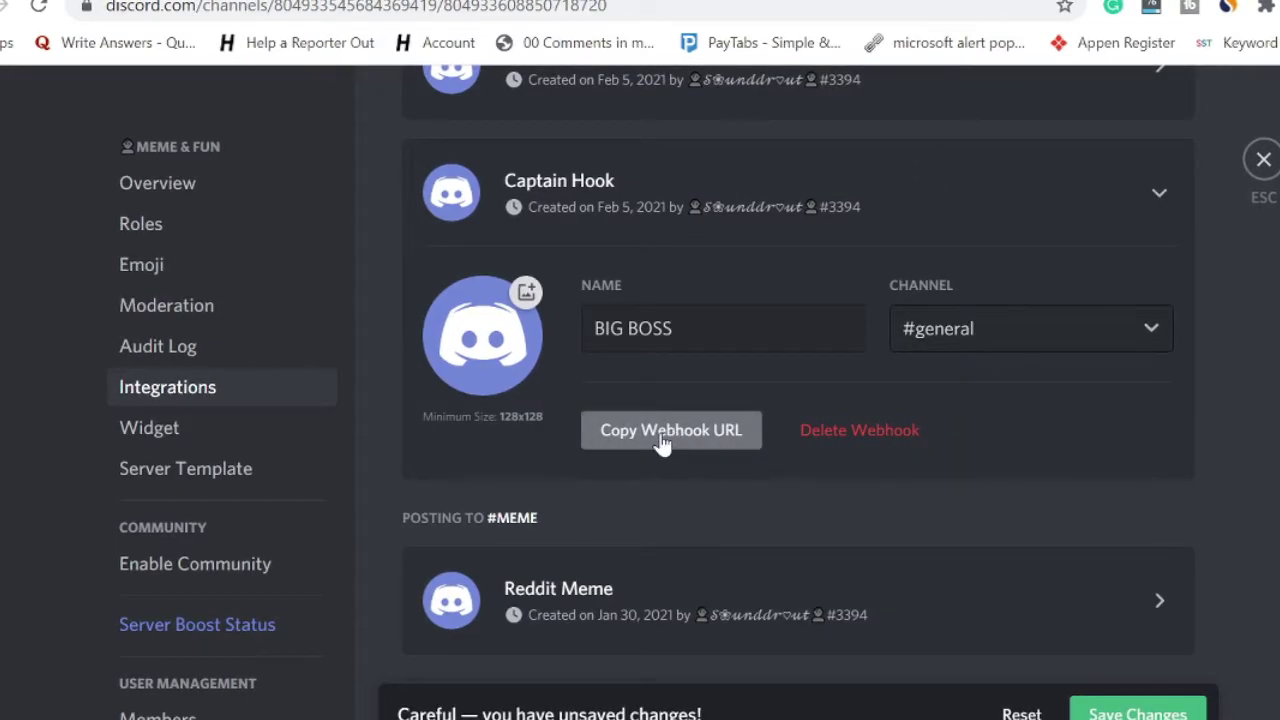
click(662, 444)
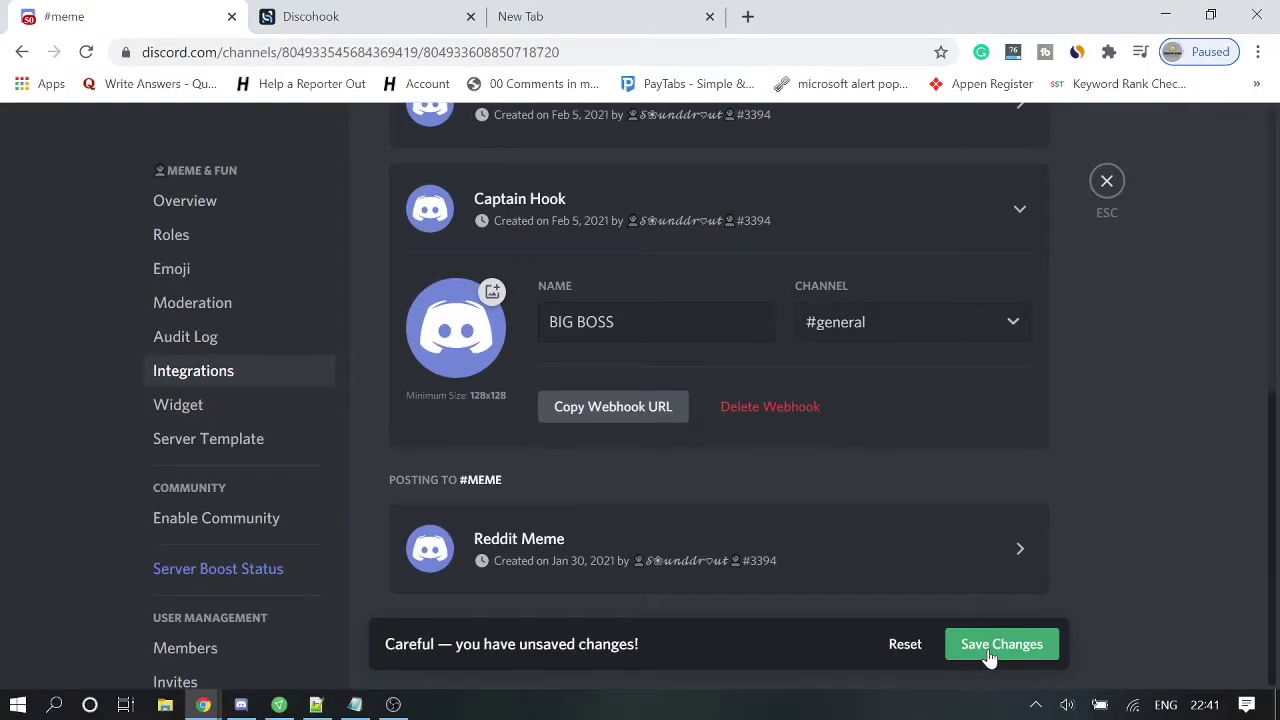
click(988, 655)
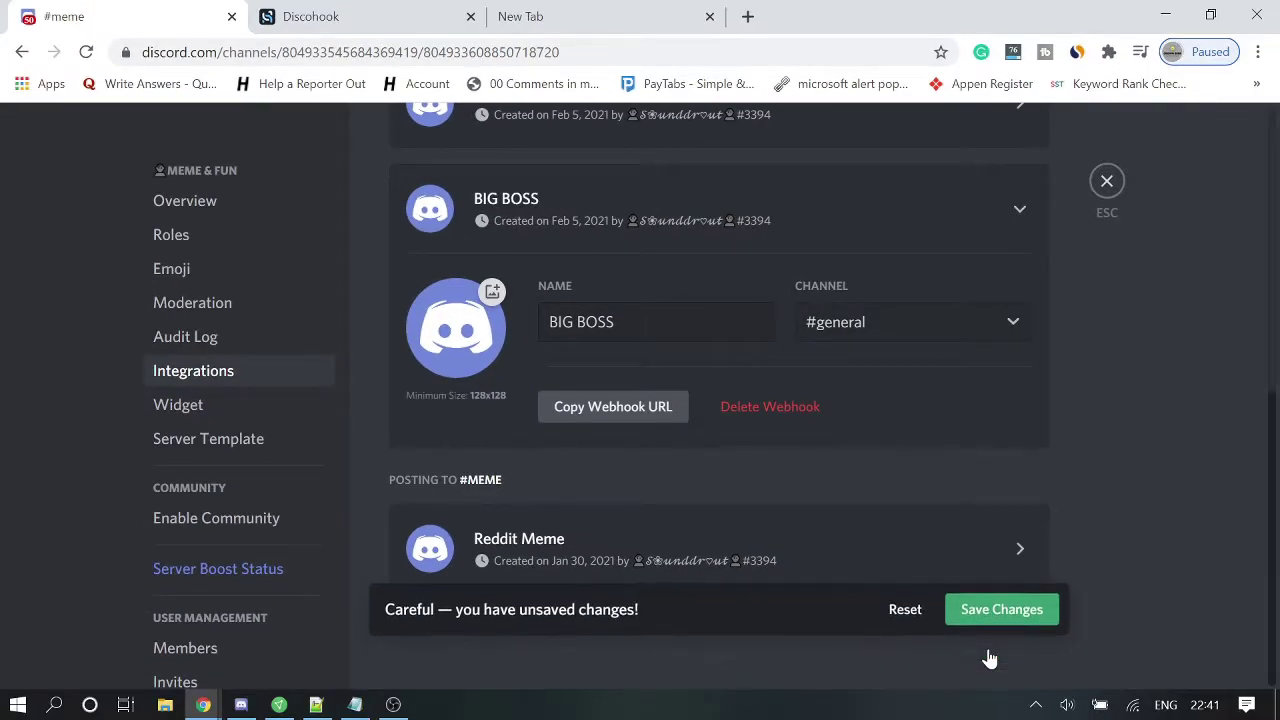
- Clear all existing content from the Discohook message
click(404, 8)
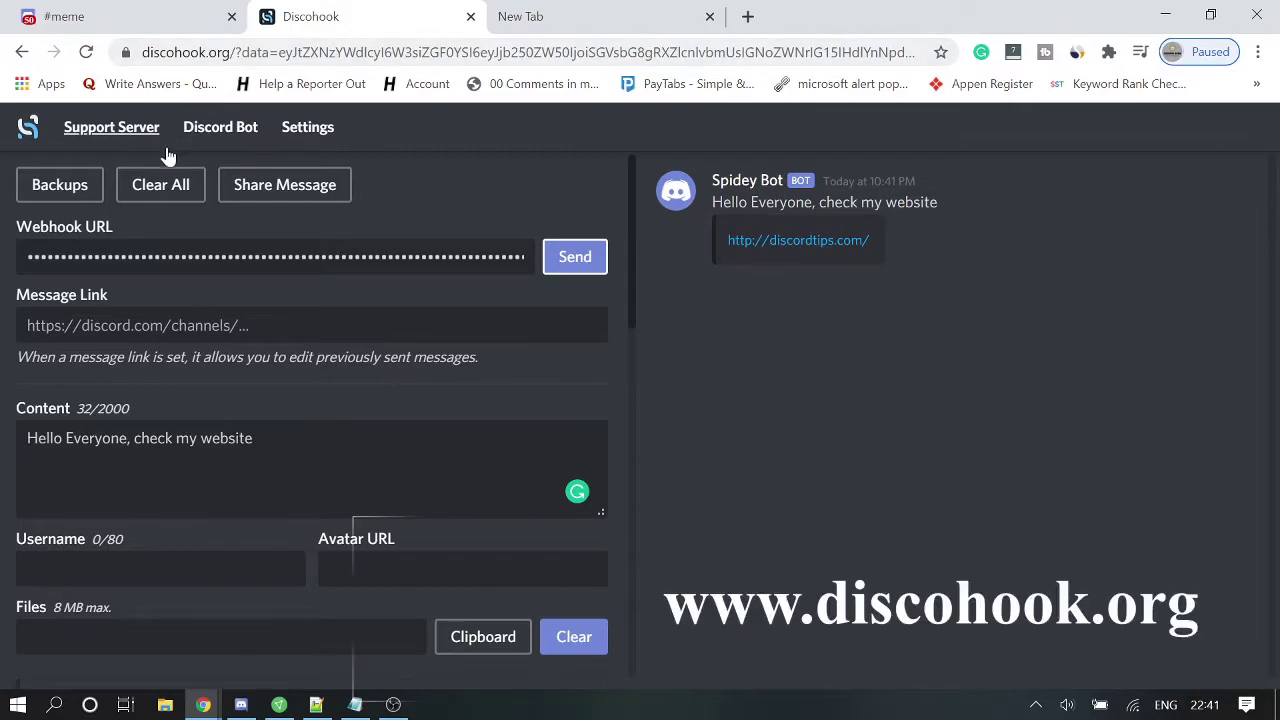
click(160, 185)
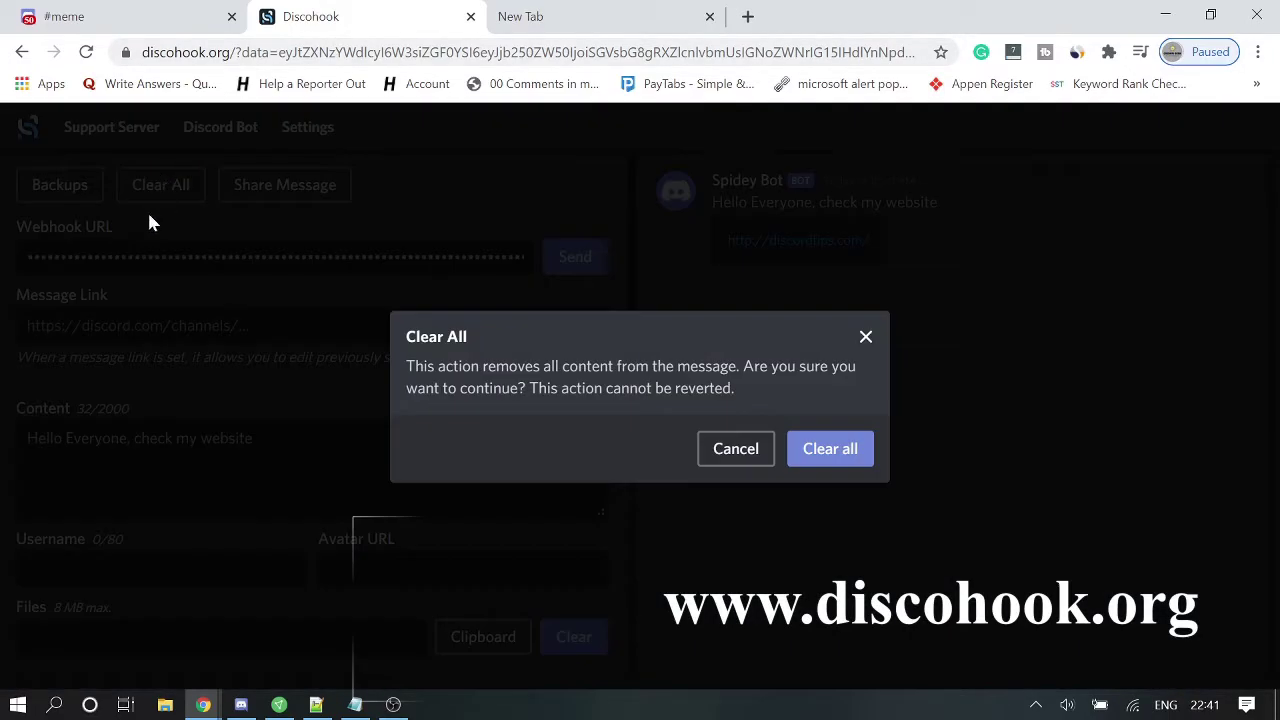
click(819, 455)
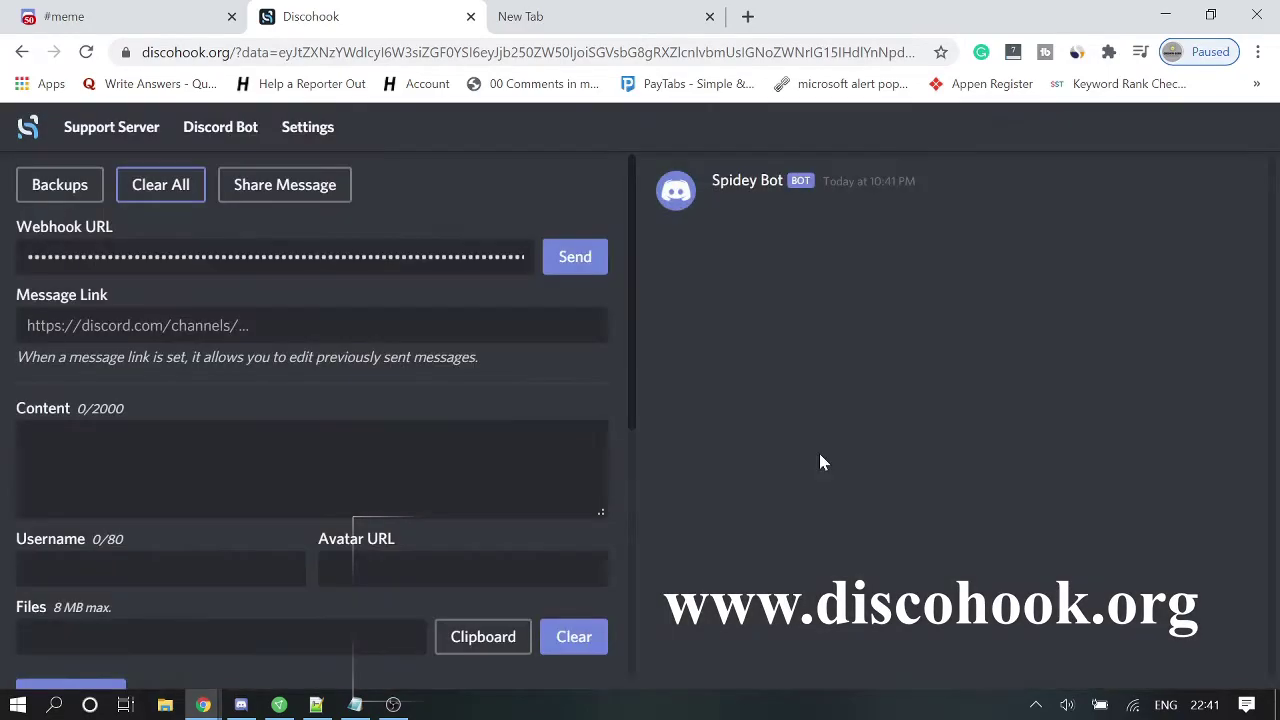
- Replace Discohook's webhook URL with the BIG BOSS webhook address
click(80, 257)
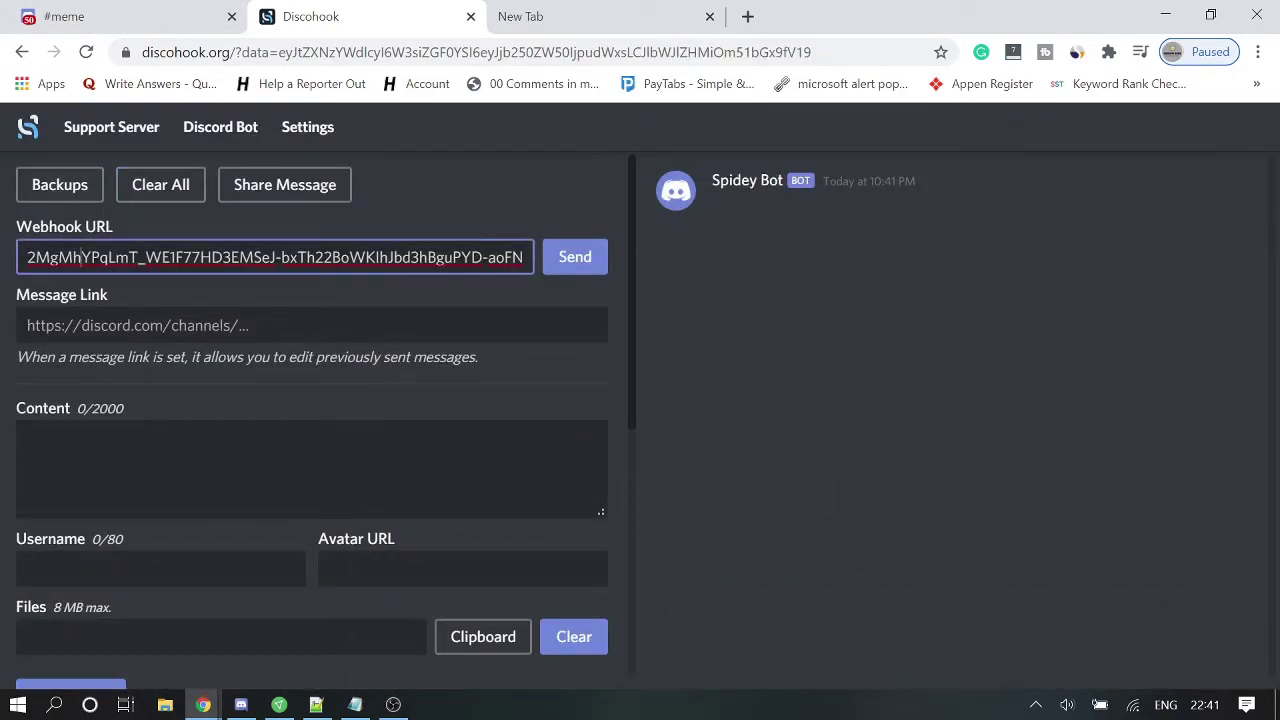
key(ctrl+a)
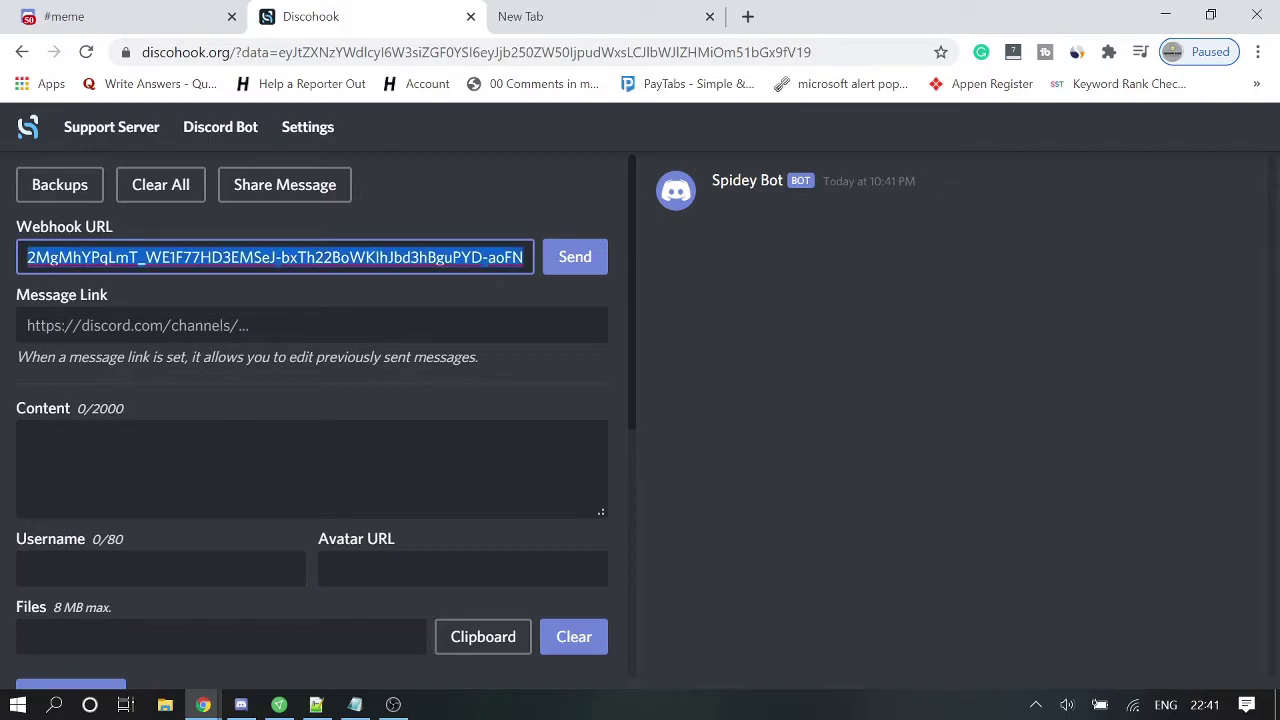
key(ctrl+v)
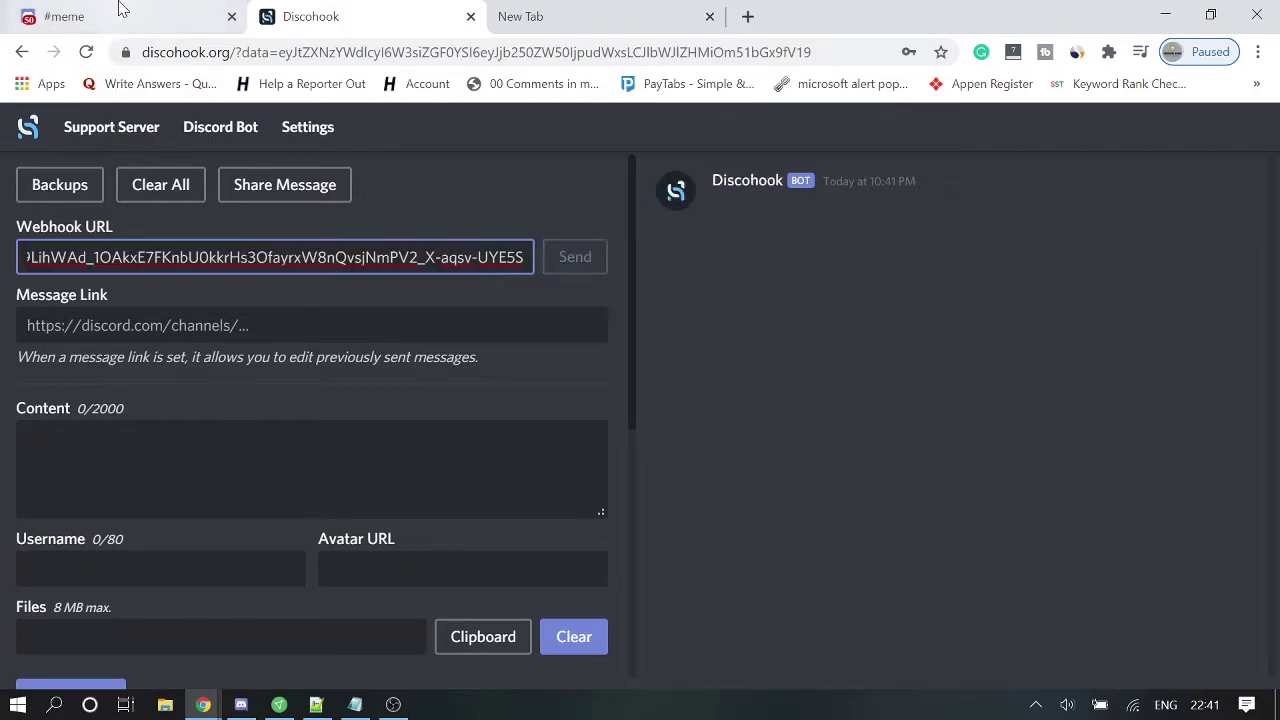
click(118, 14)
click(610, 410)
click(330, 16)
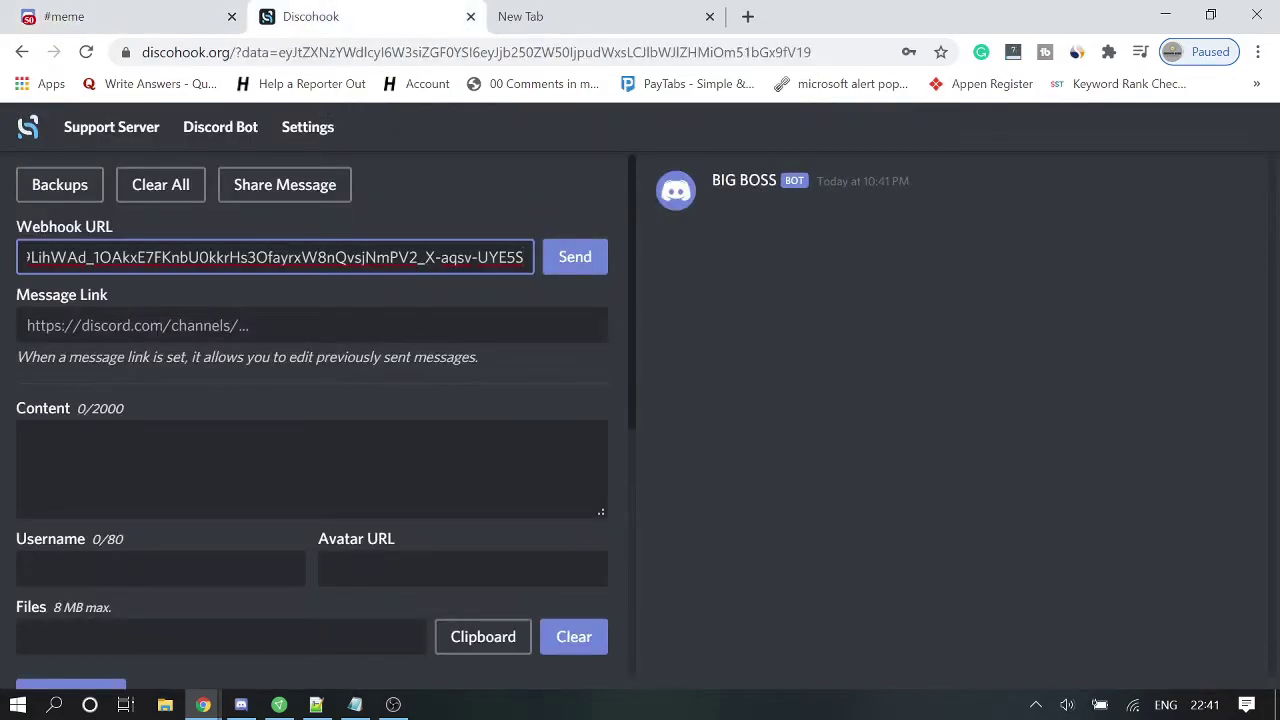
scroll(157, 214, down, 2)
scroll(157, 214, up, 2)
click(150, 325)
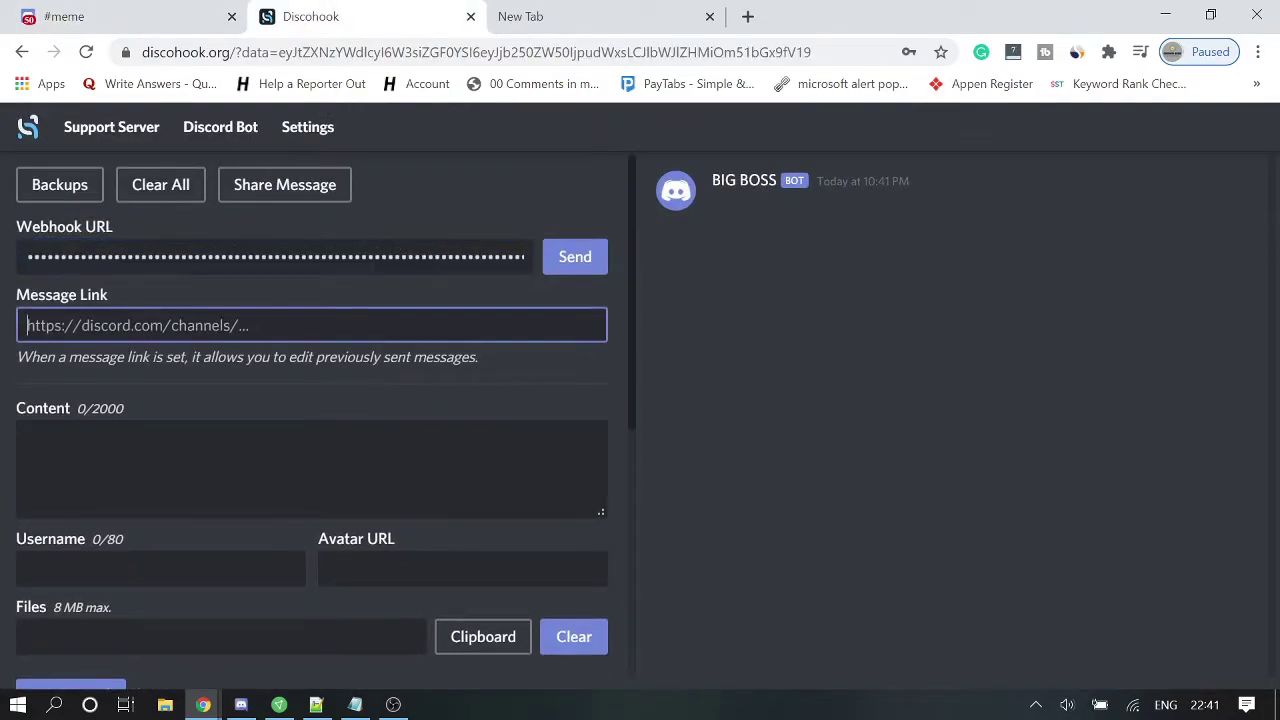
click(577, 491)
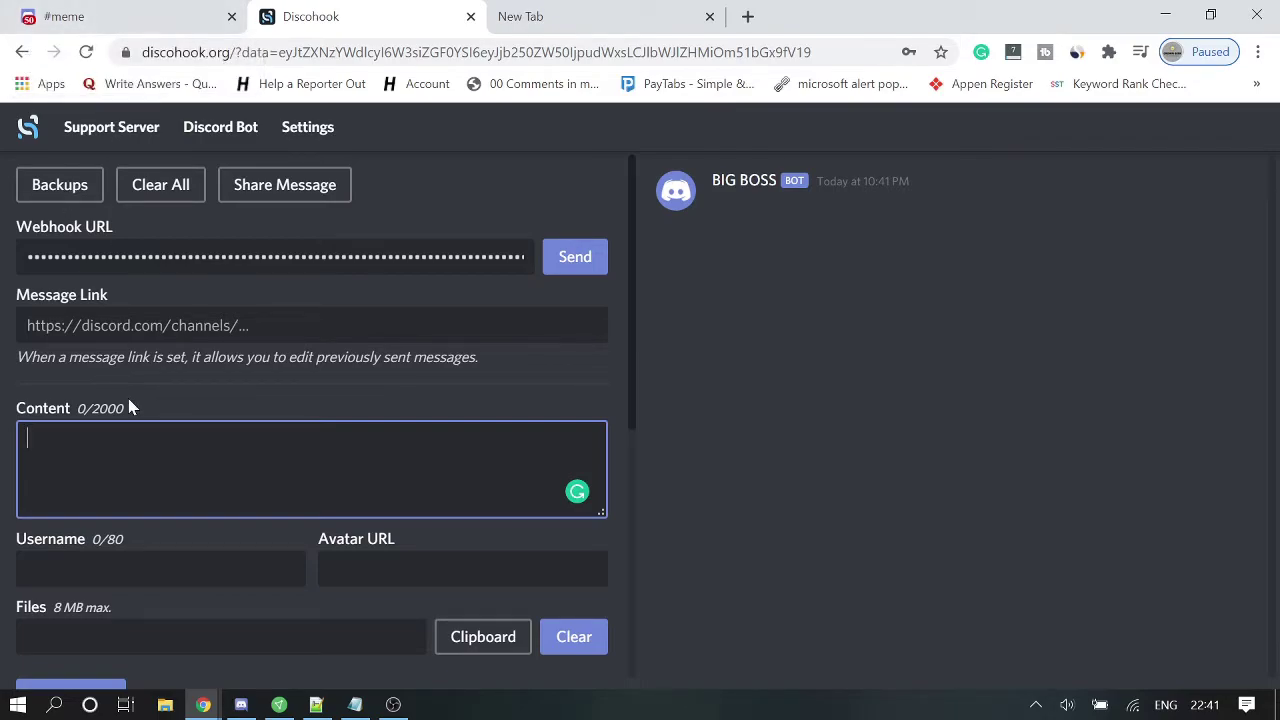
text(HELLO)
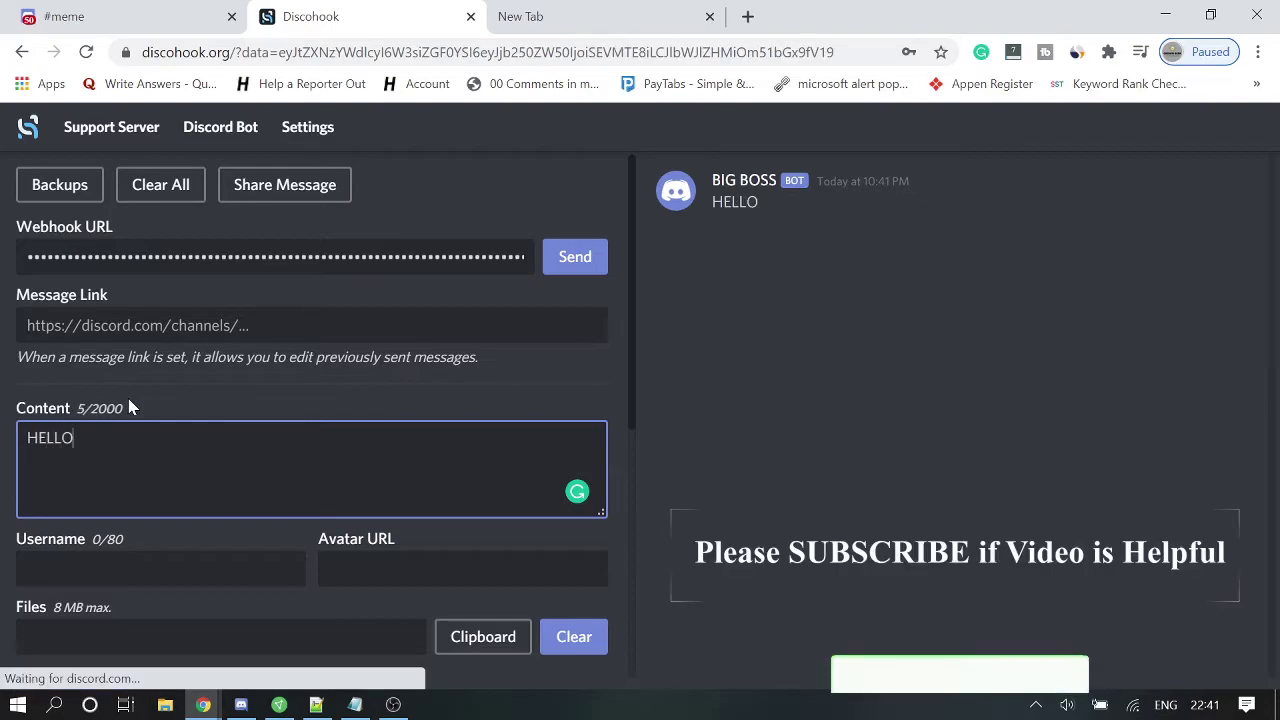
click(577, 258)
click(145, 15)
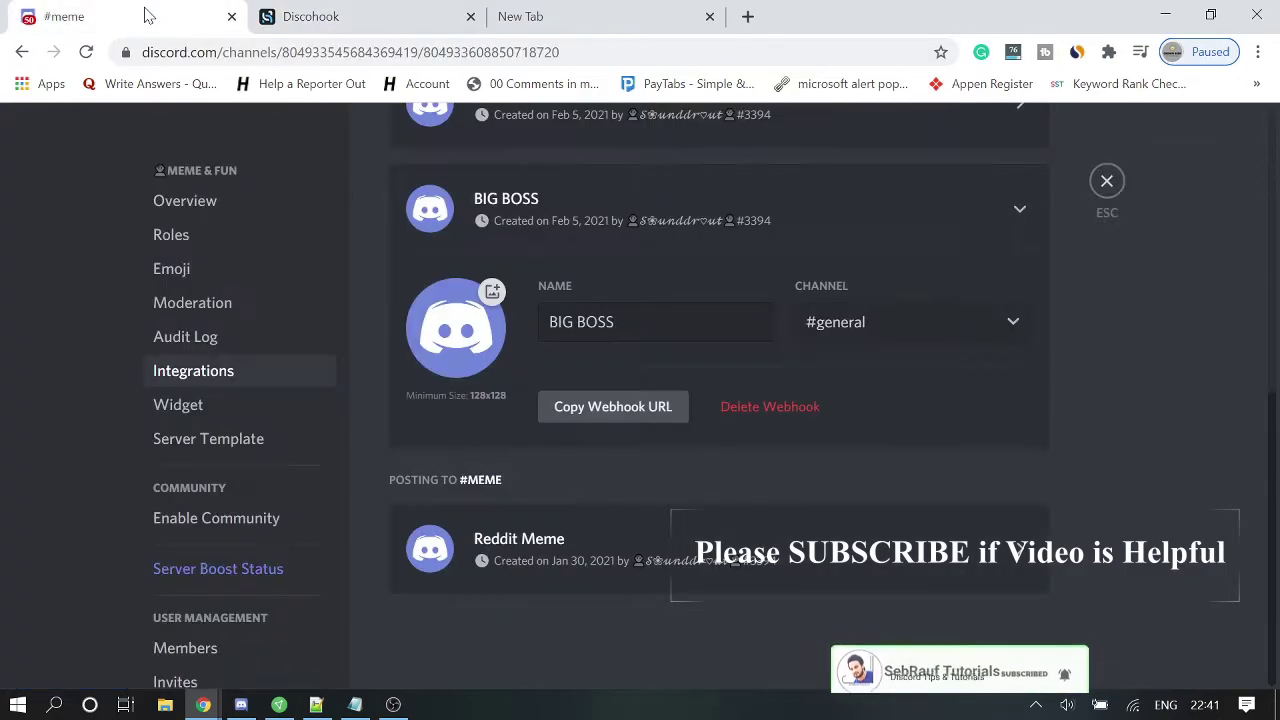
click(1106, 184)
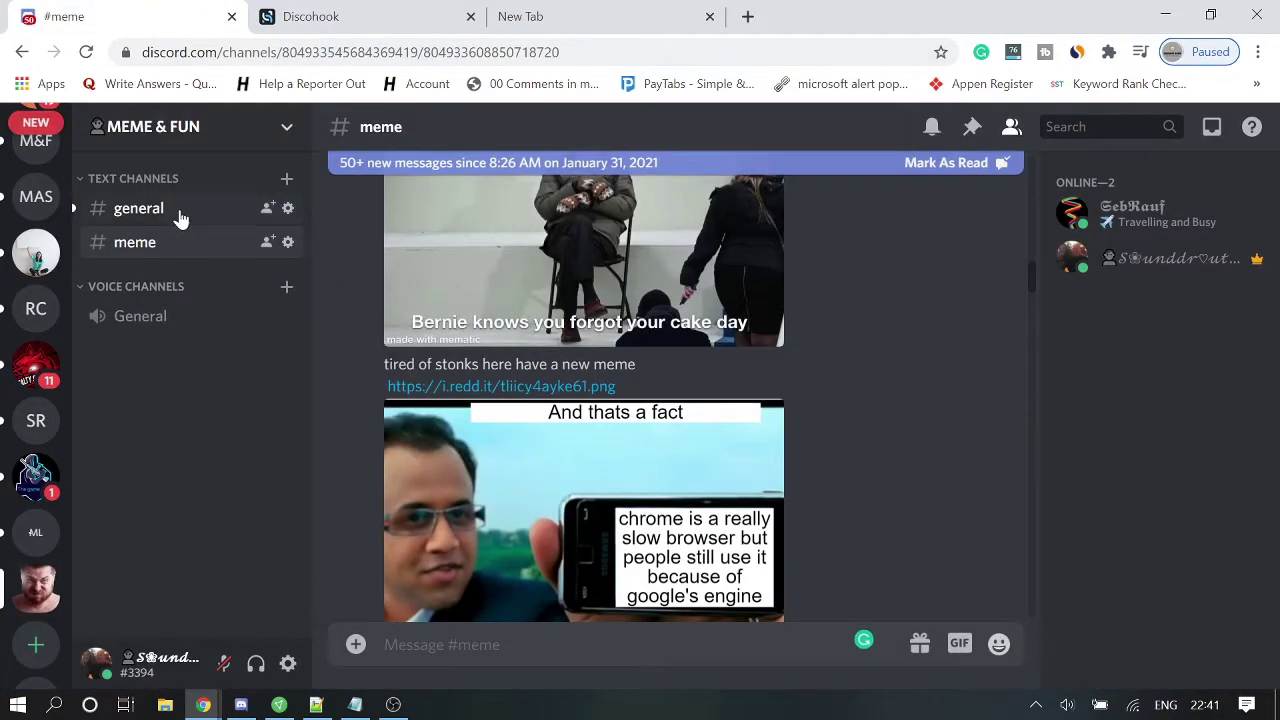
- Check BIG BOSS's HELLO post in #general, then return to Discohook
click(180, 218)
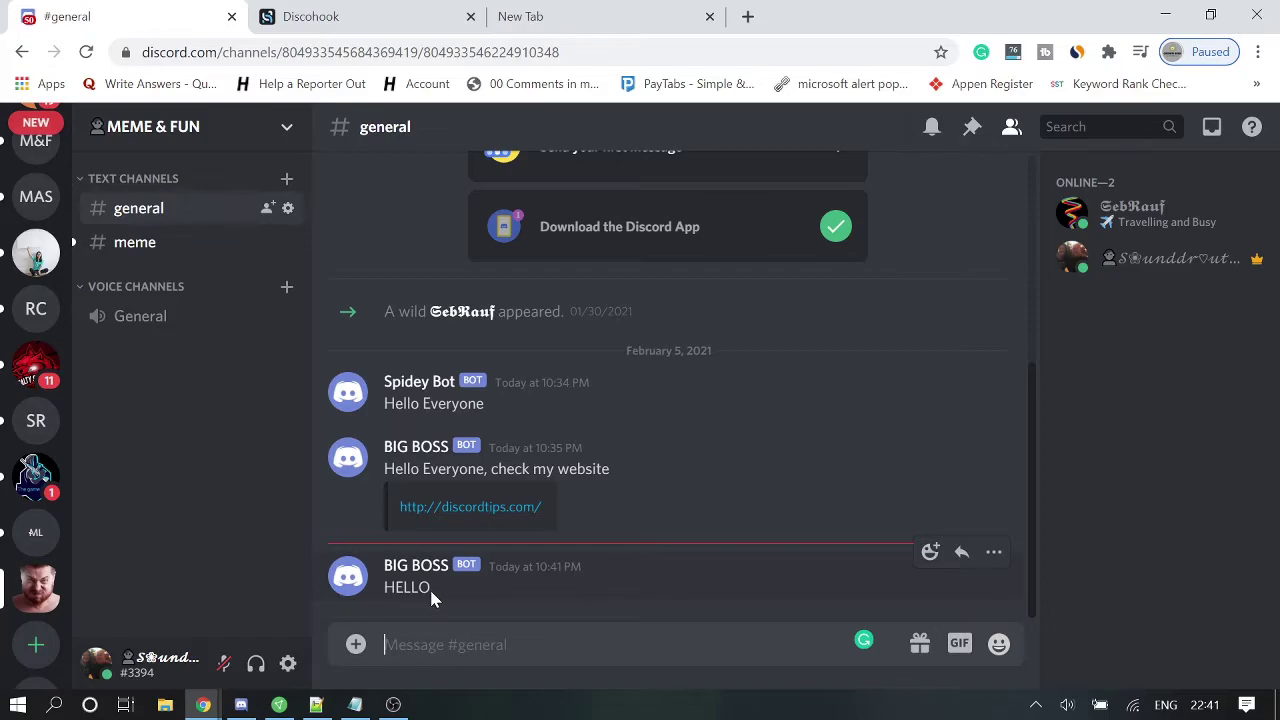
drag(432, 597, 382, 590)
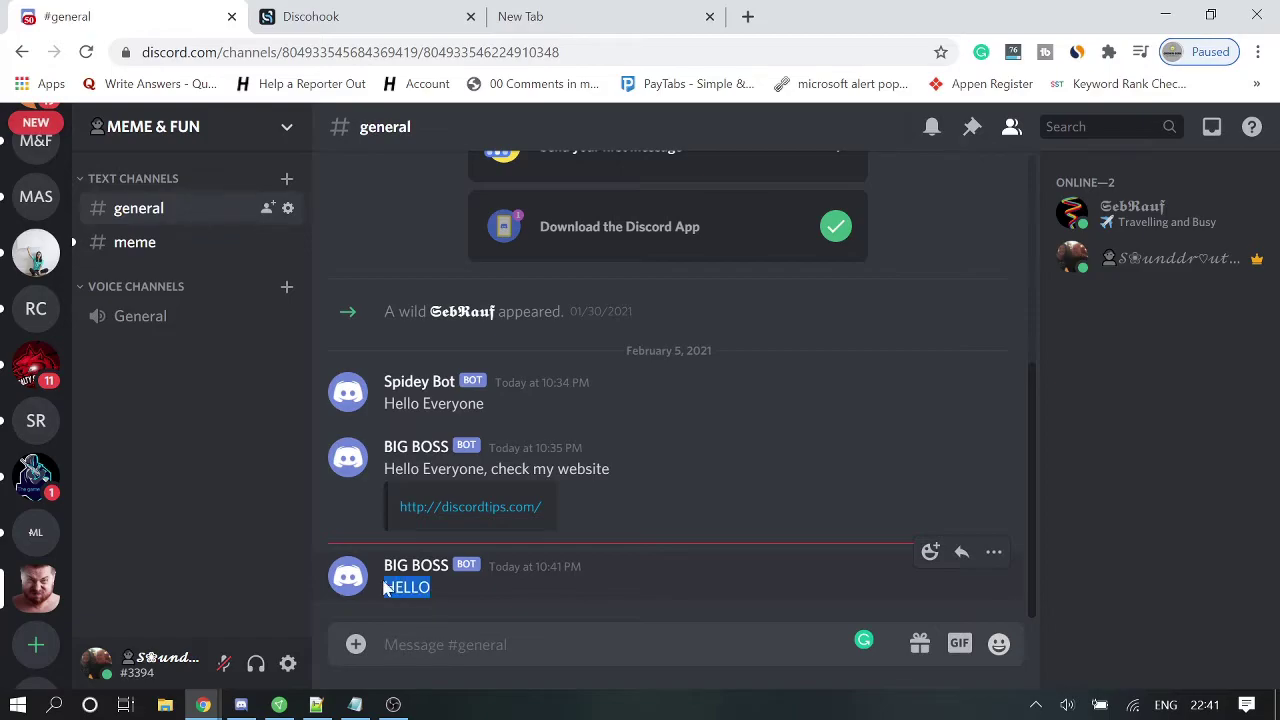
click(400, 10)
- Change the message content to 'HELLO EVRYONE'
scroll(307, 380, down, 2)
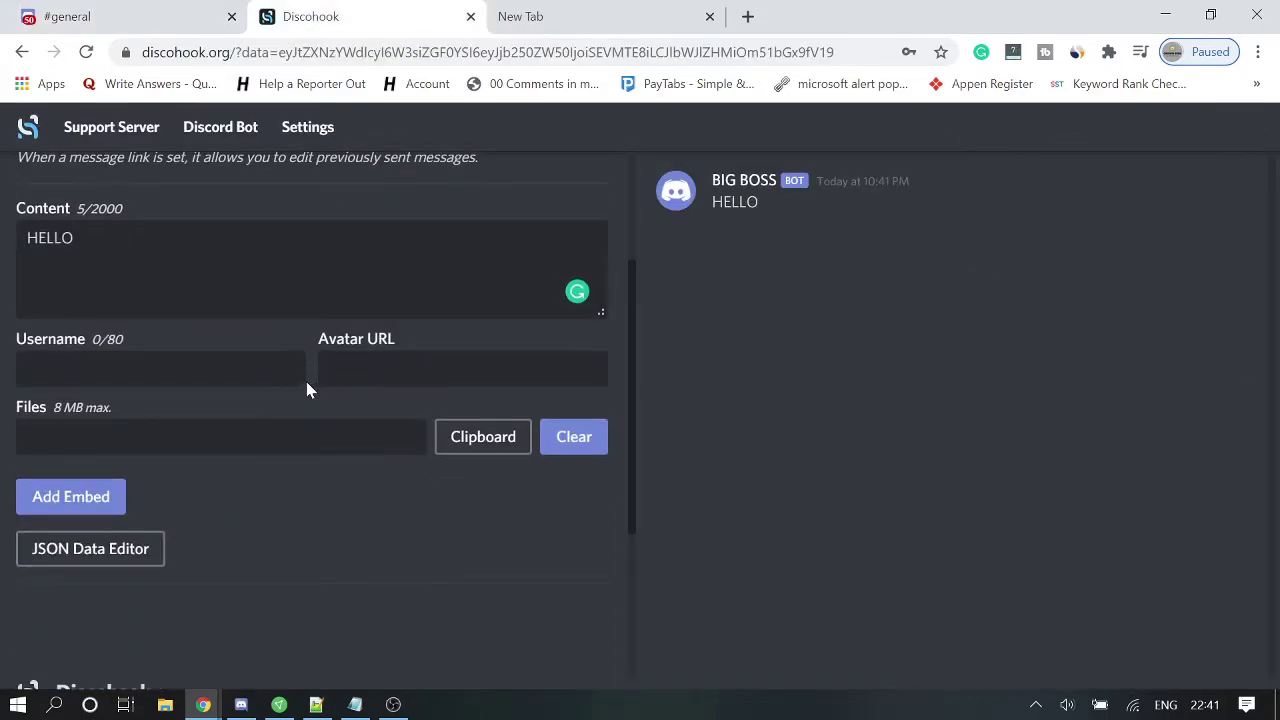
click(74, 238)
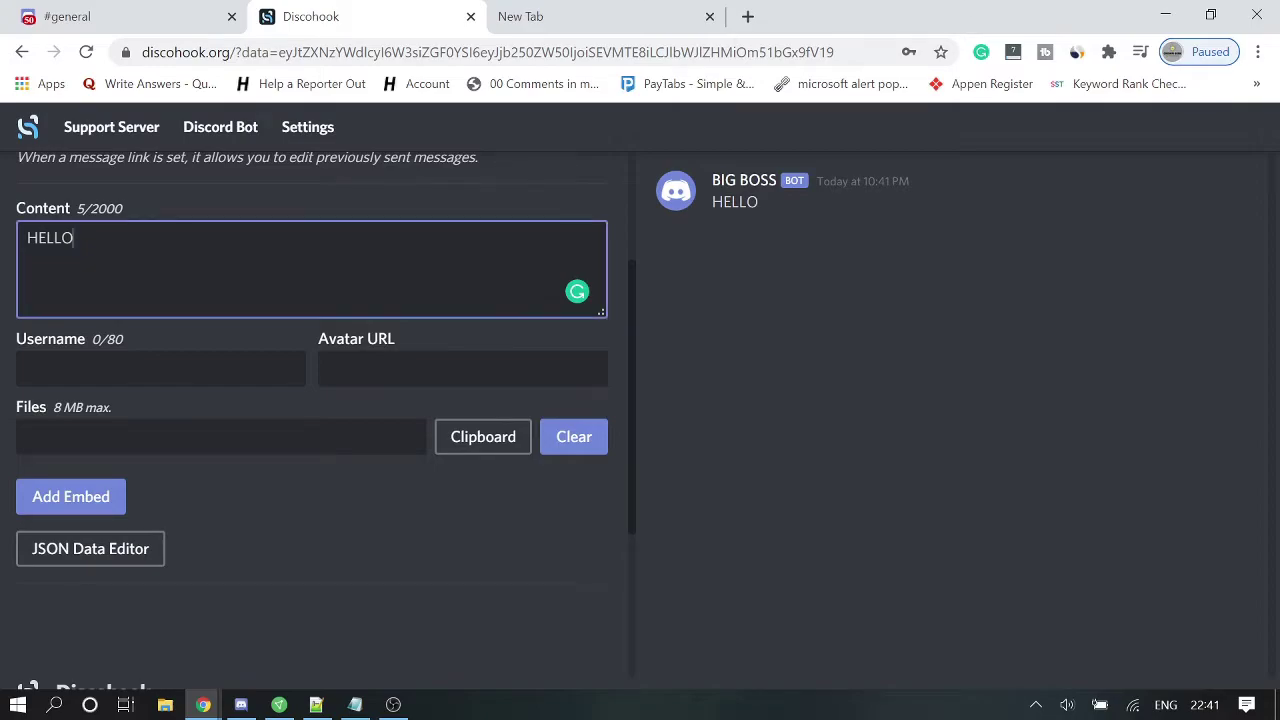
text( EVRYONE)
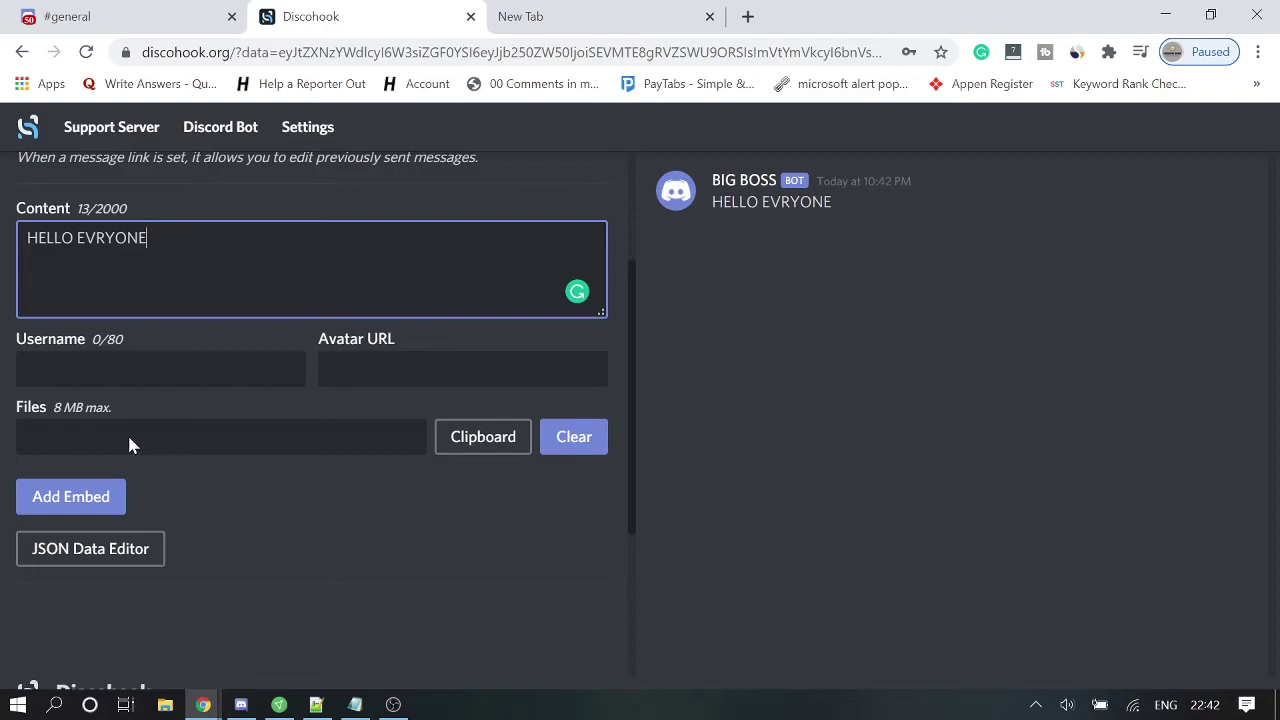
- Add an embed and paste discordtips.com into its Body description
click(88, 498)
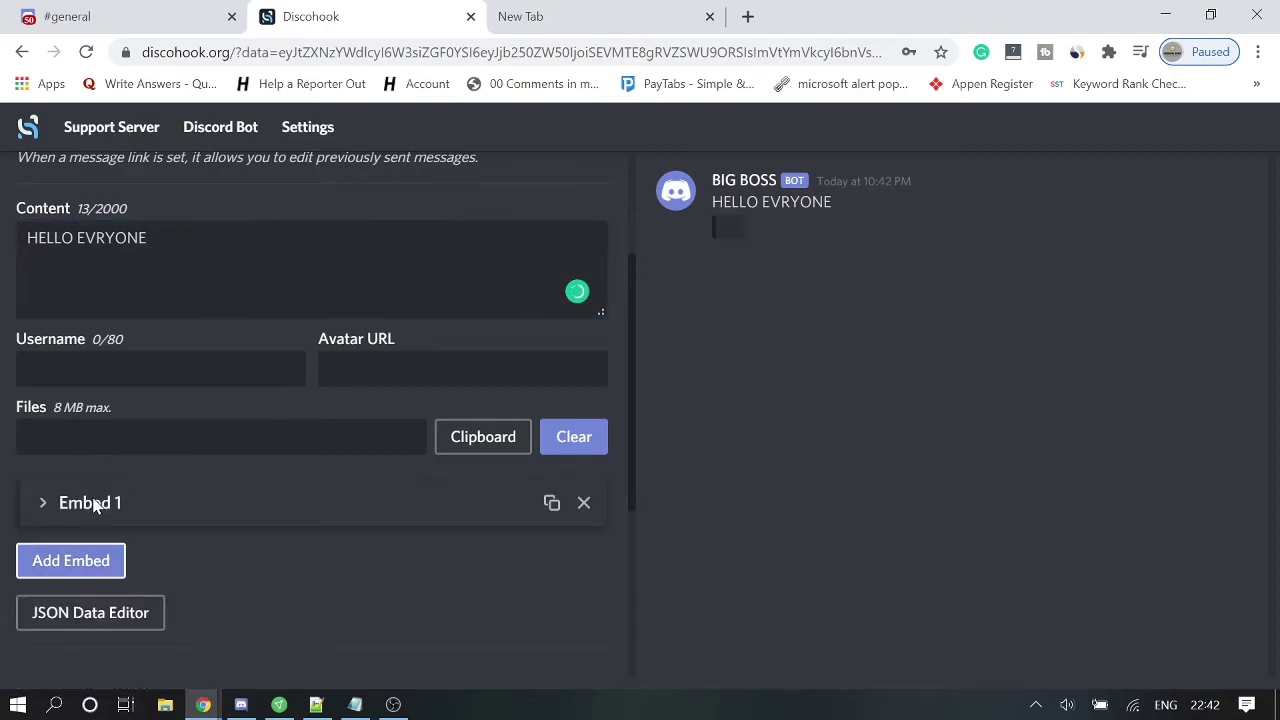
click(121, 502)
scroll(116, 506, down, 2)
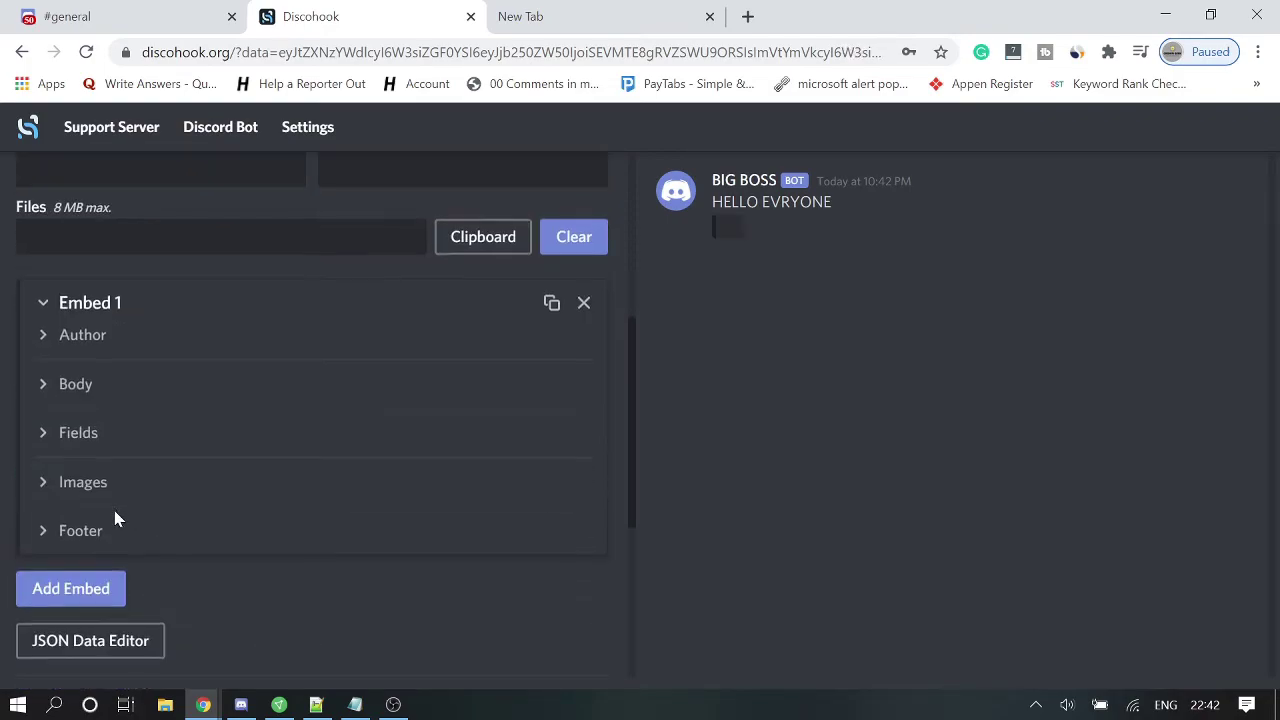
click(80, 394)
click(46, 513)
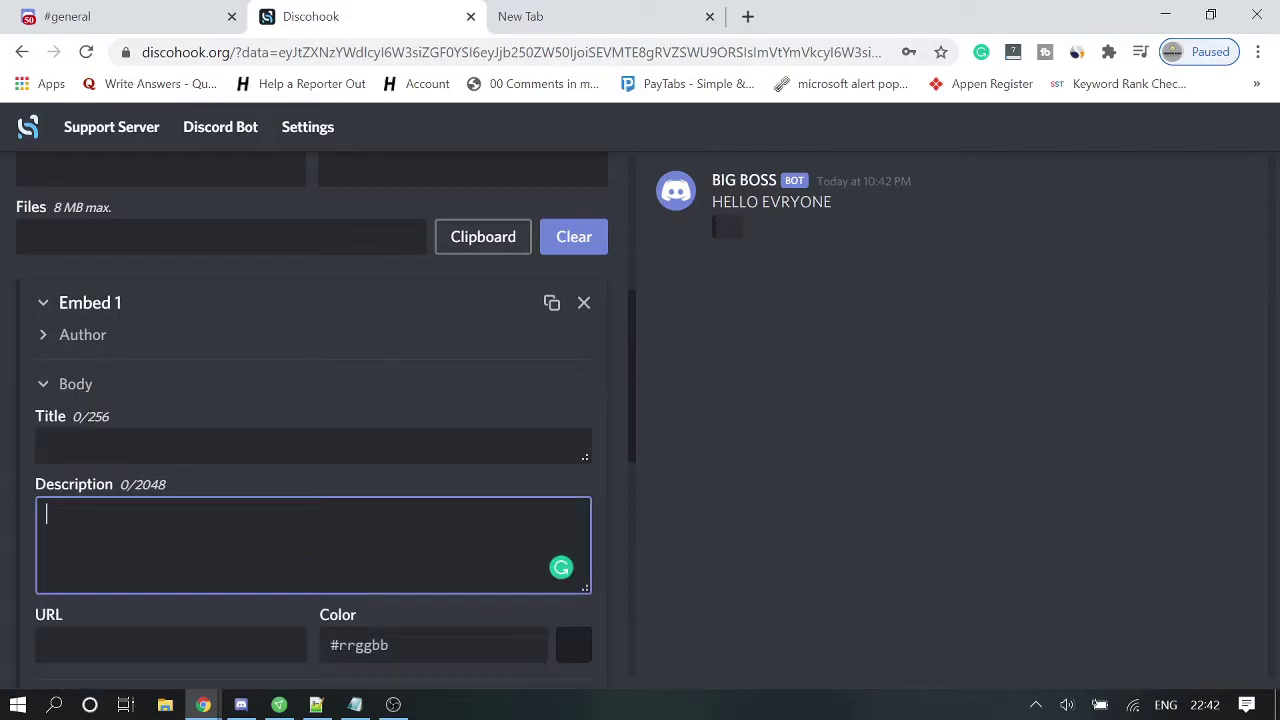
click(493, 22)
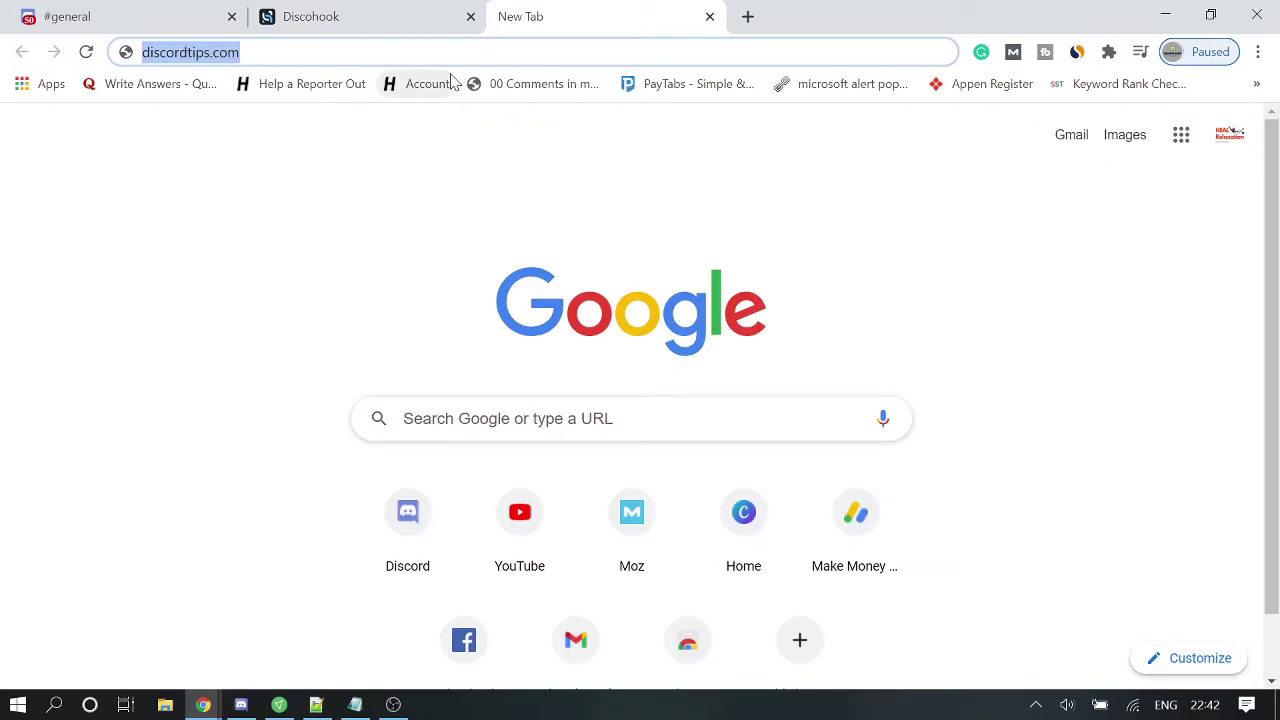
click(128, 10)
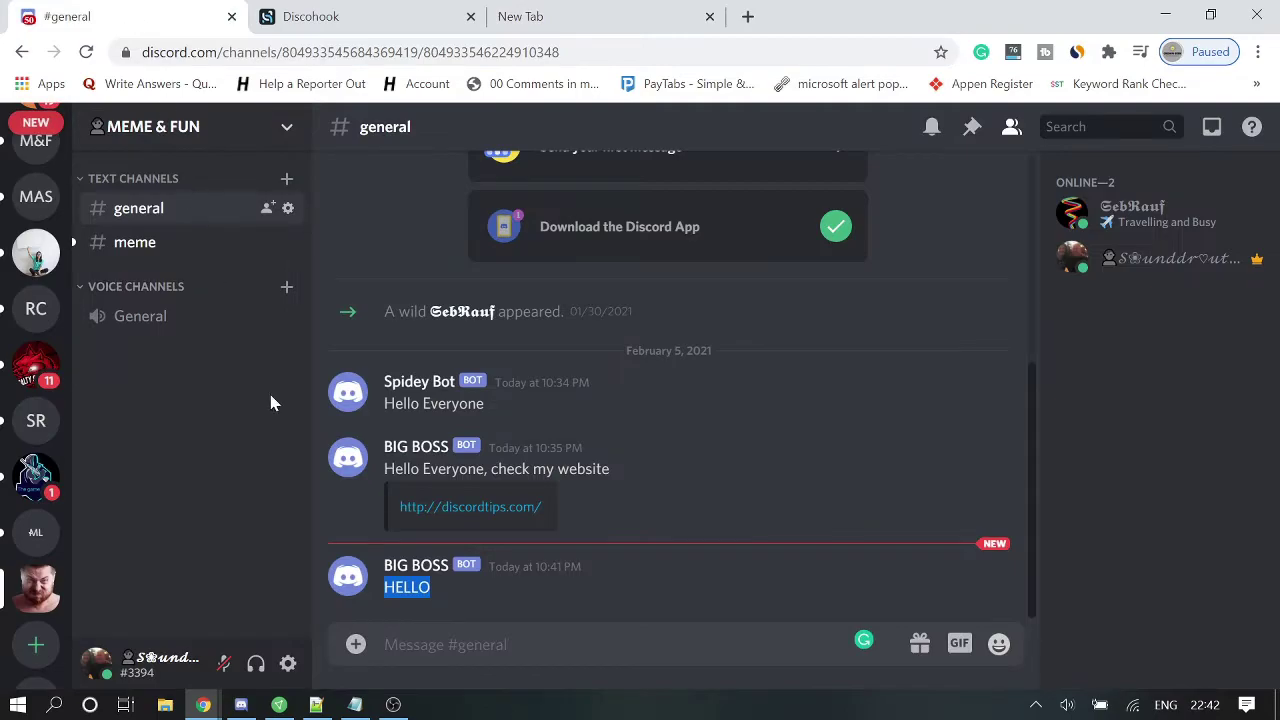
click(295, 8)
text(discordtips.com)
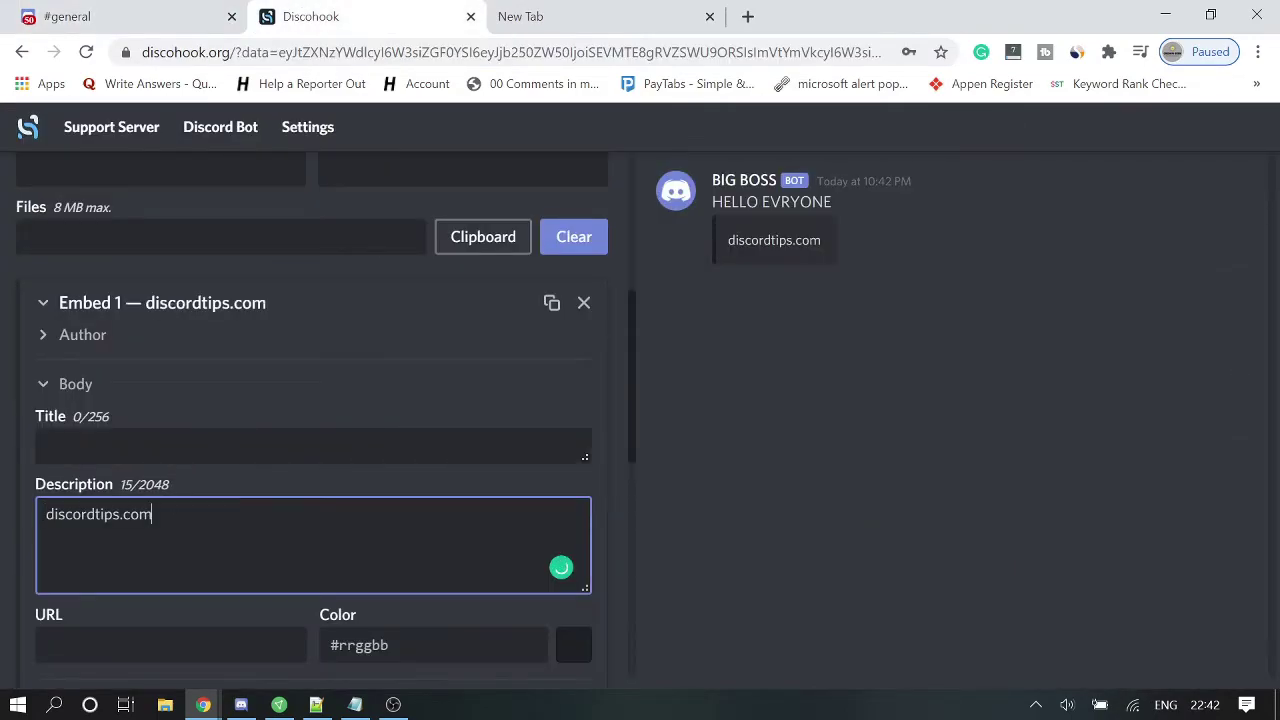
- Title the embed 'My website' and send the message
click(47, 446)
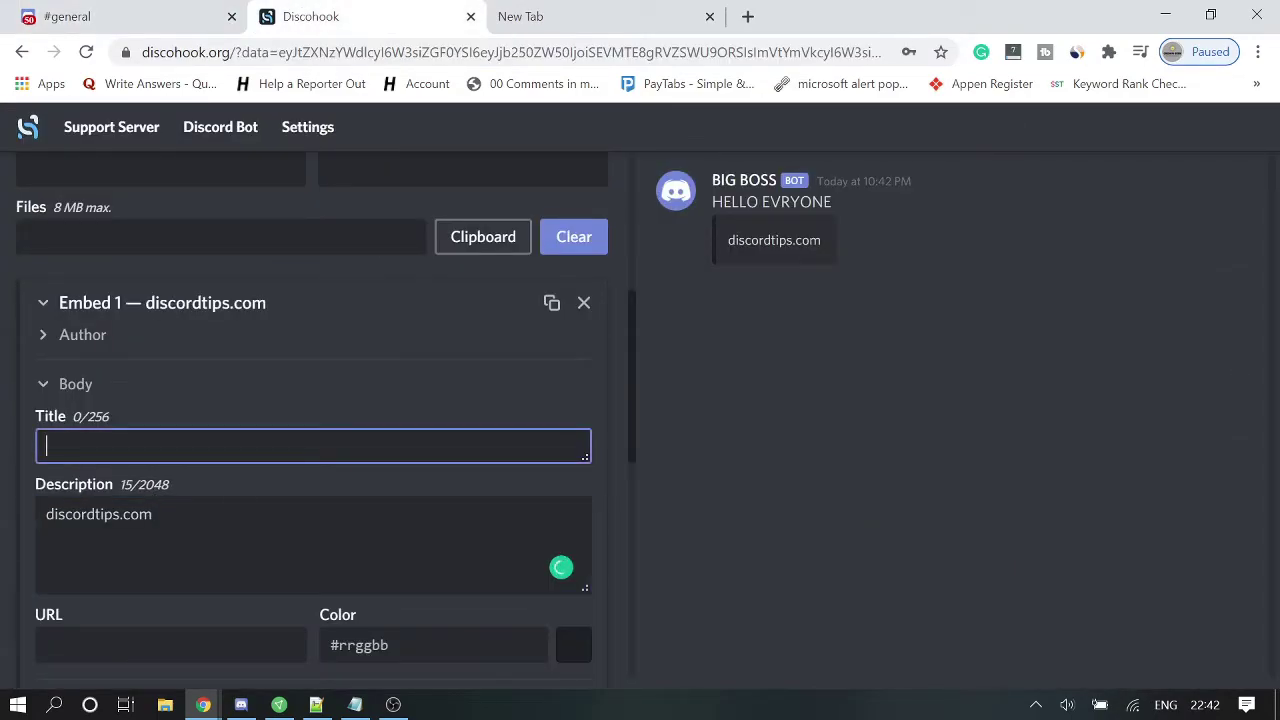
text(My website)
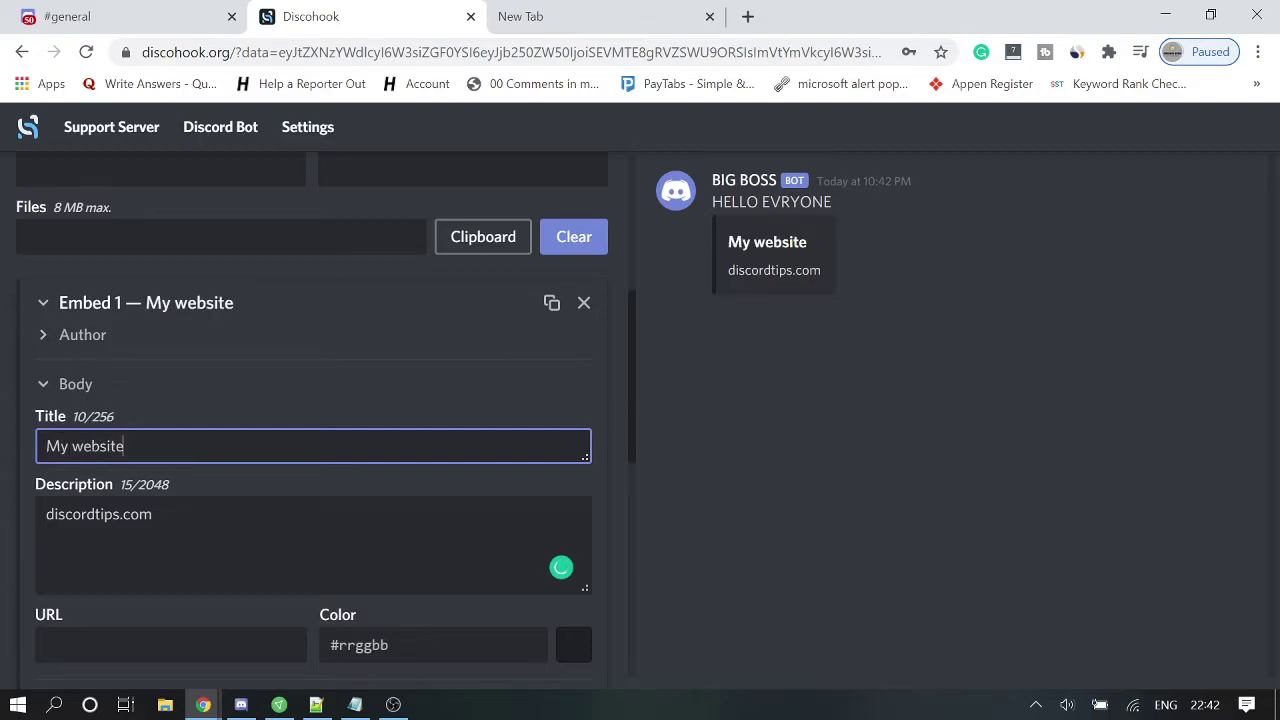
scroll(313, 420, down, 1)
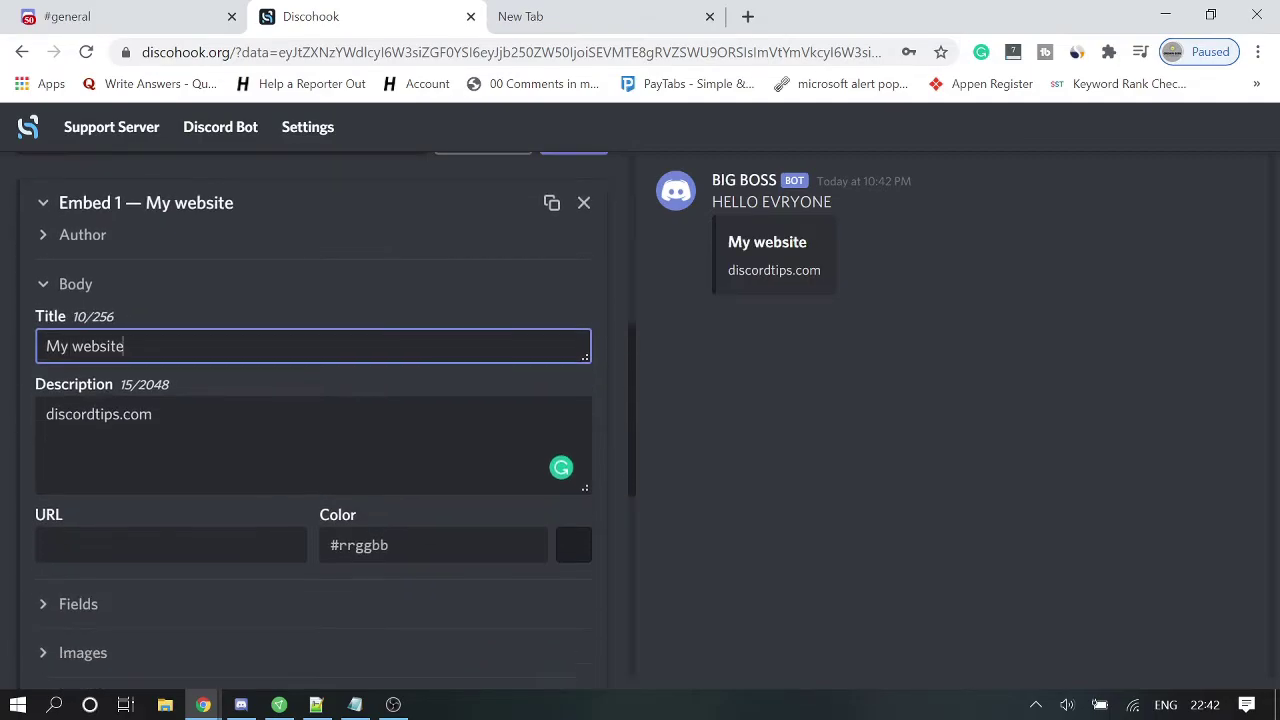
scroll(371, 406, up, 5)
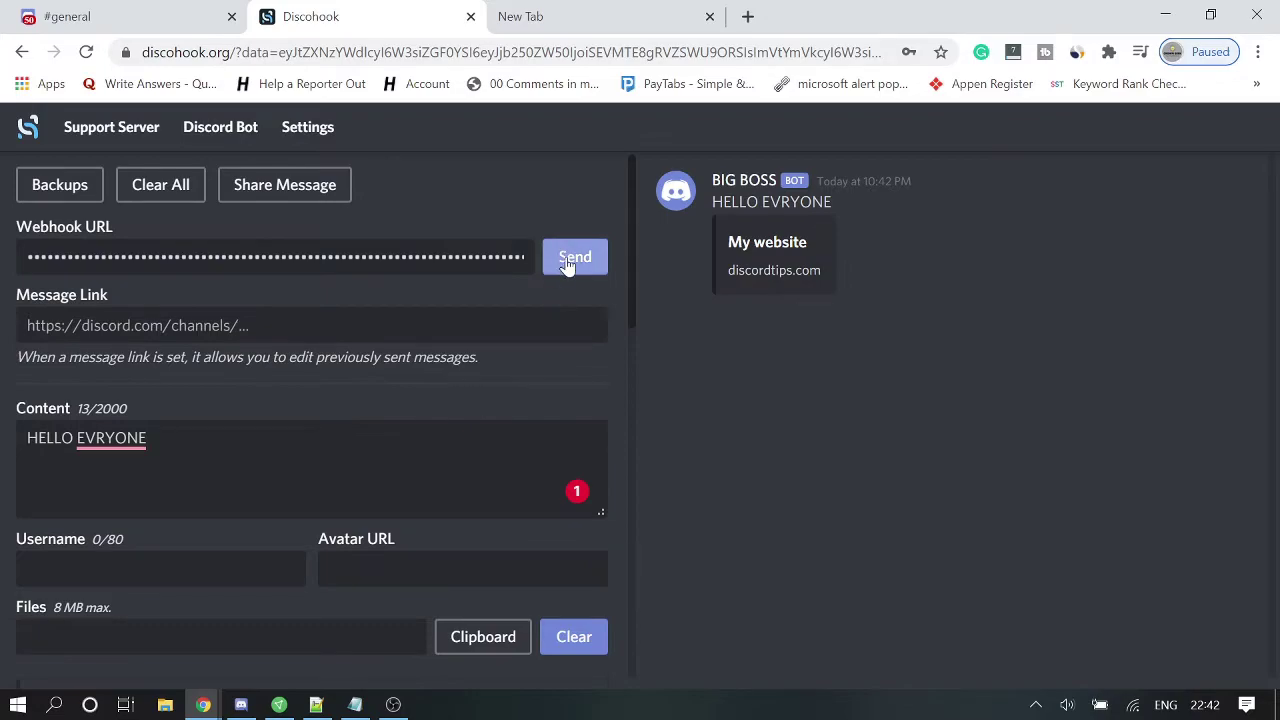
click(571, 257)
- Check the HELLO EVRYONE post with its My website embed in #general
click(150, 20)
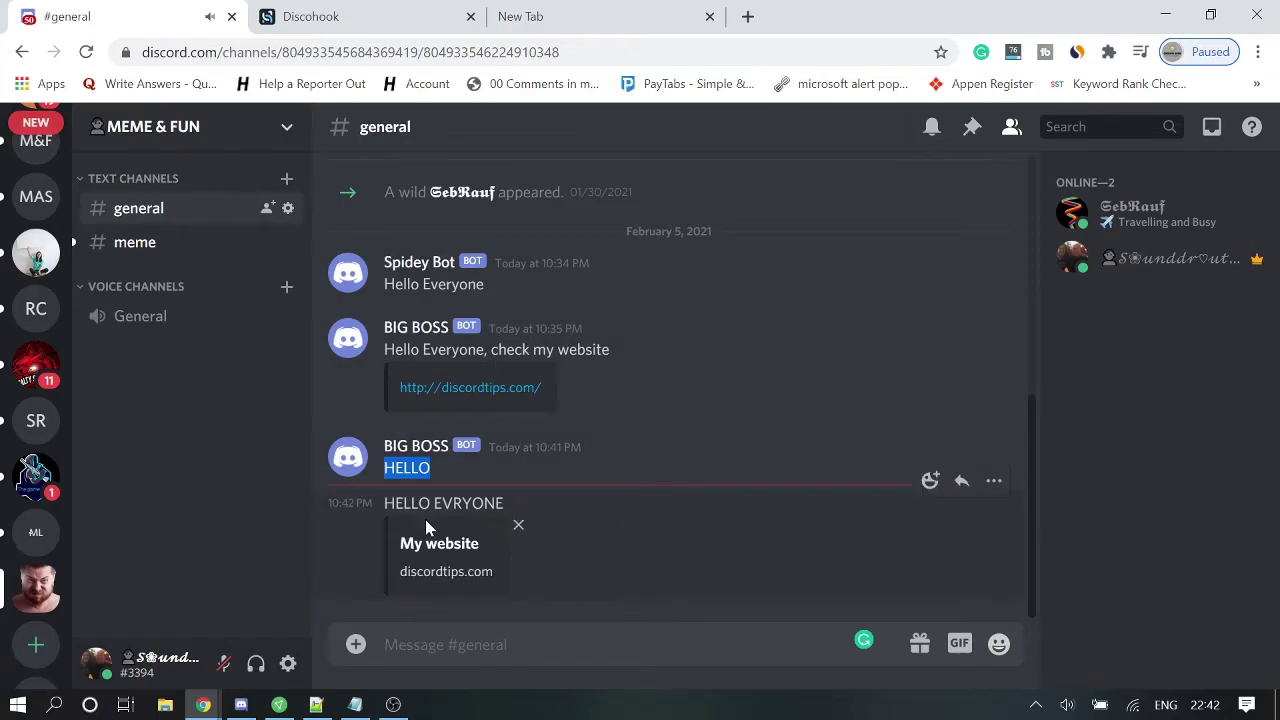
click(450, 505)
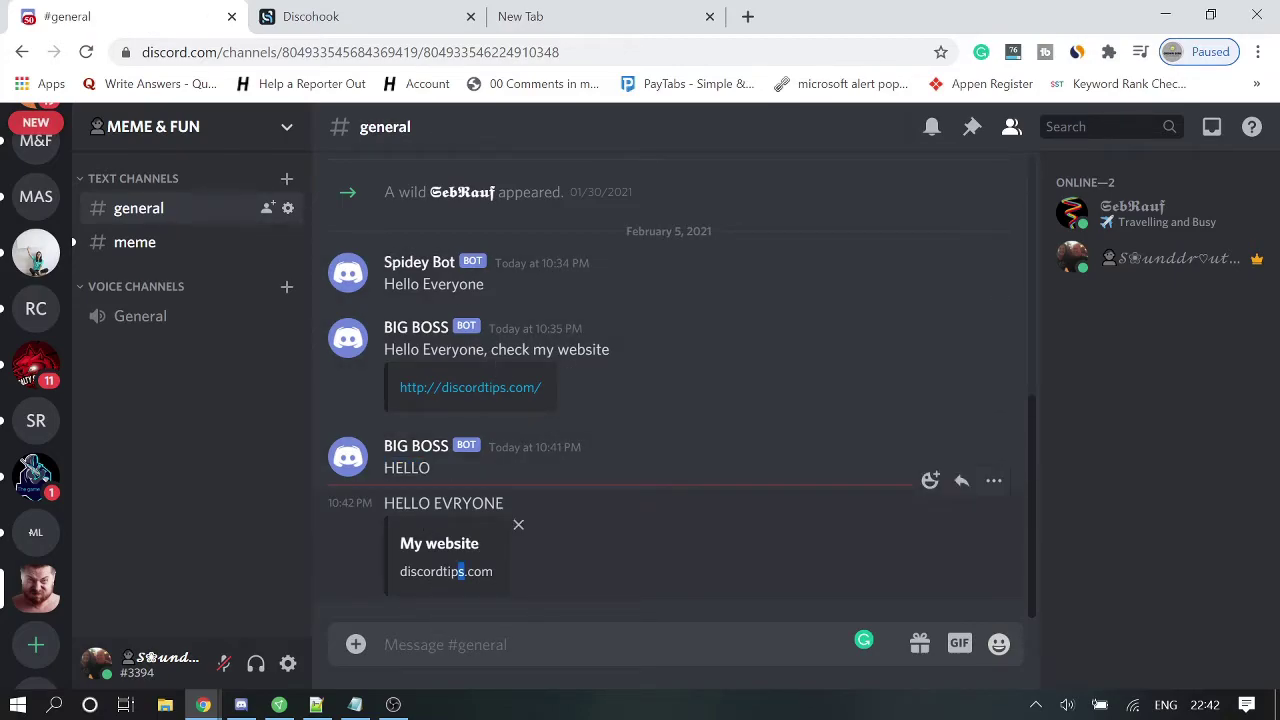
click(628, 577)
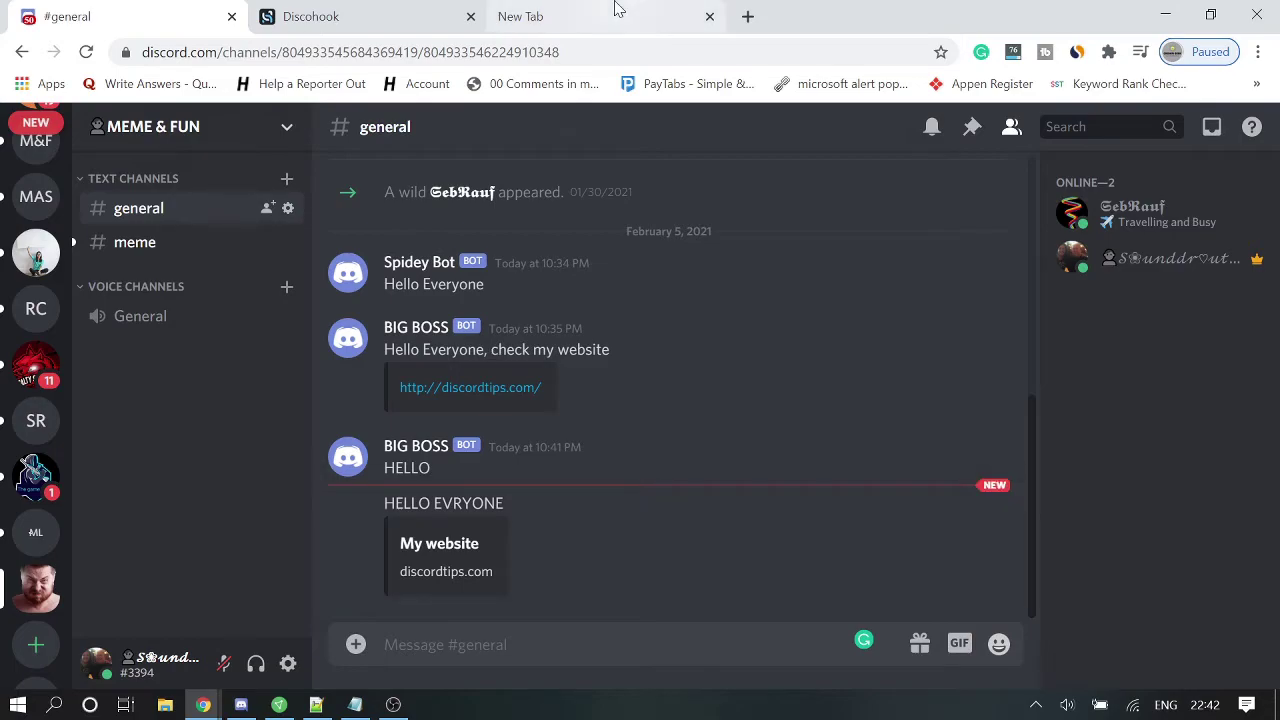
click(520, 16)
key(End)
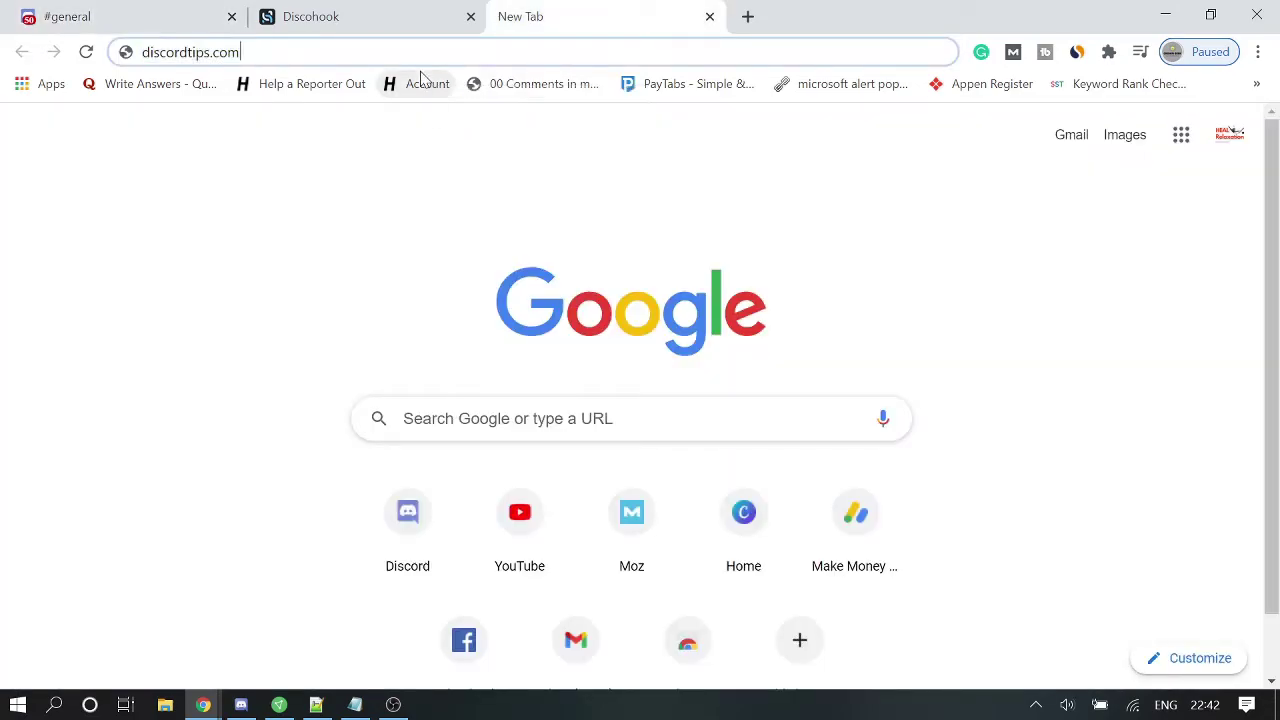
text(www.)
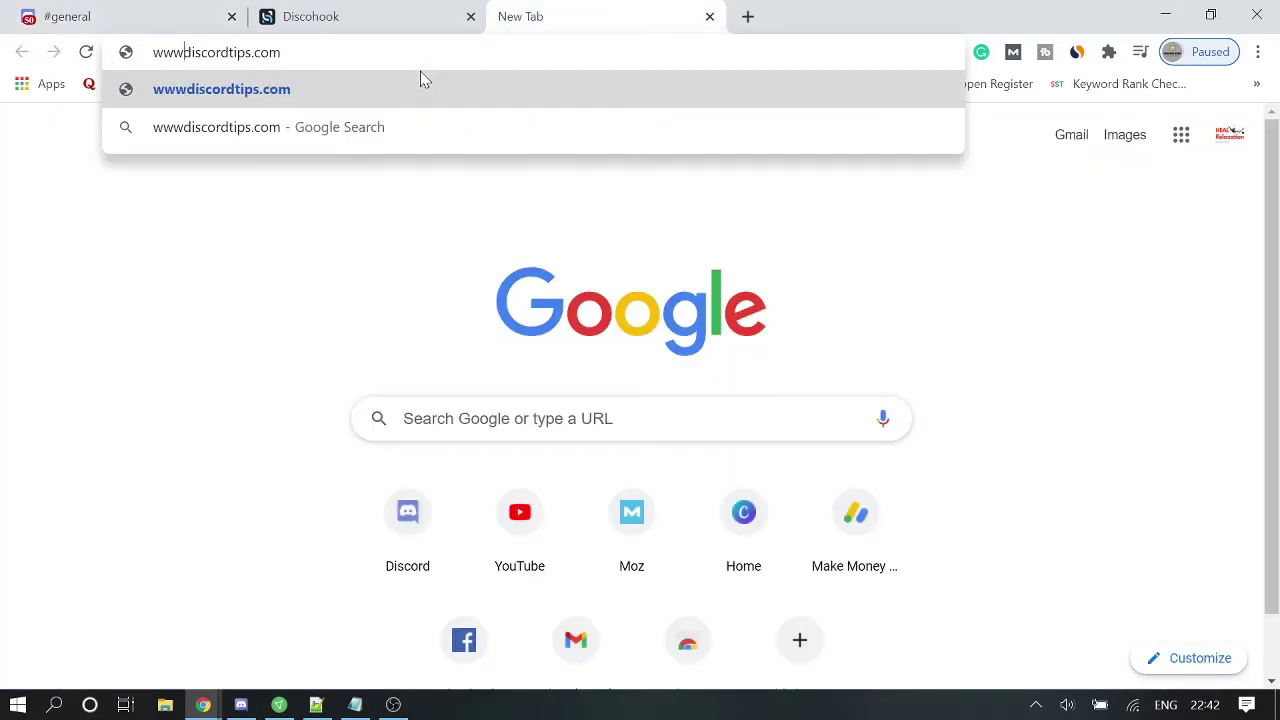
key(ctrl+a)
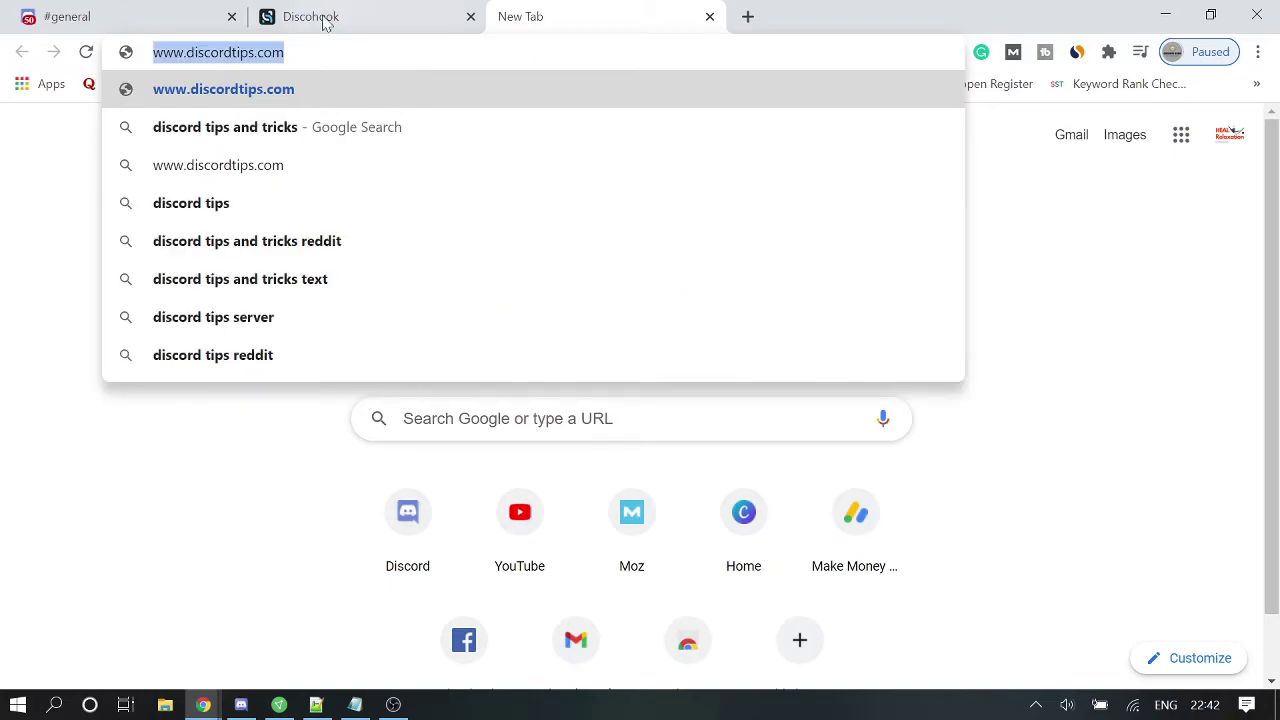
click(130, 16)
click(318, 10)
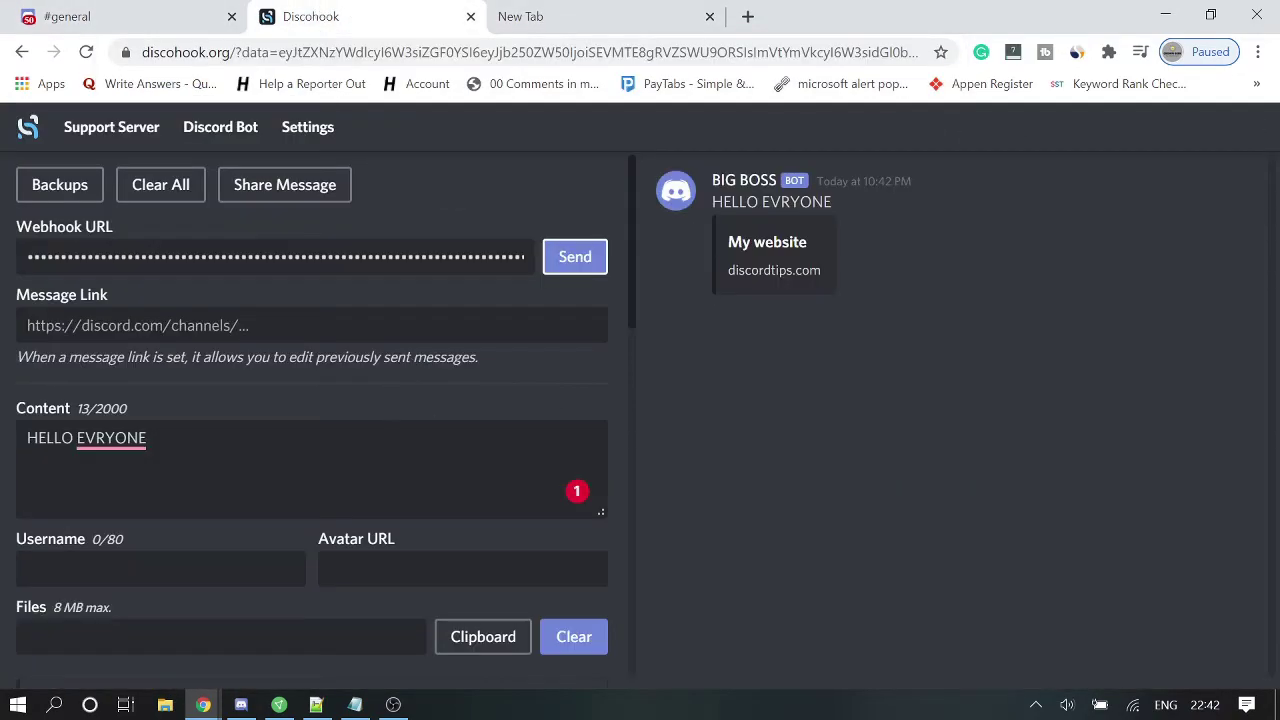
scroll(212, 537, down, 3)
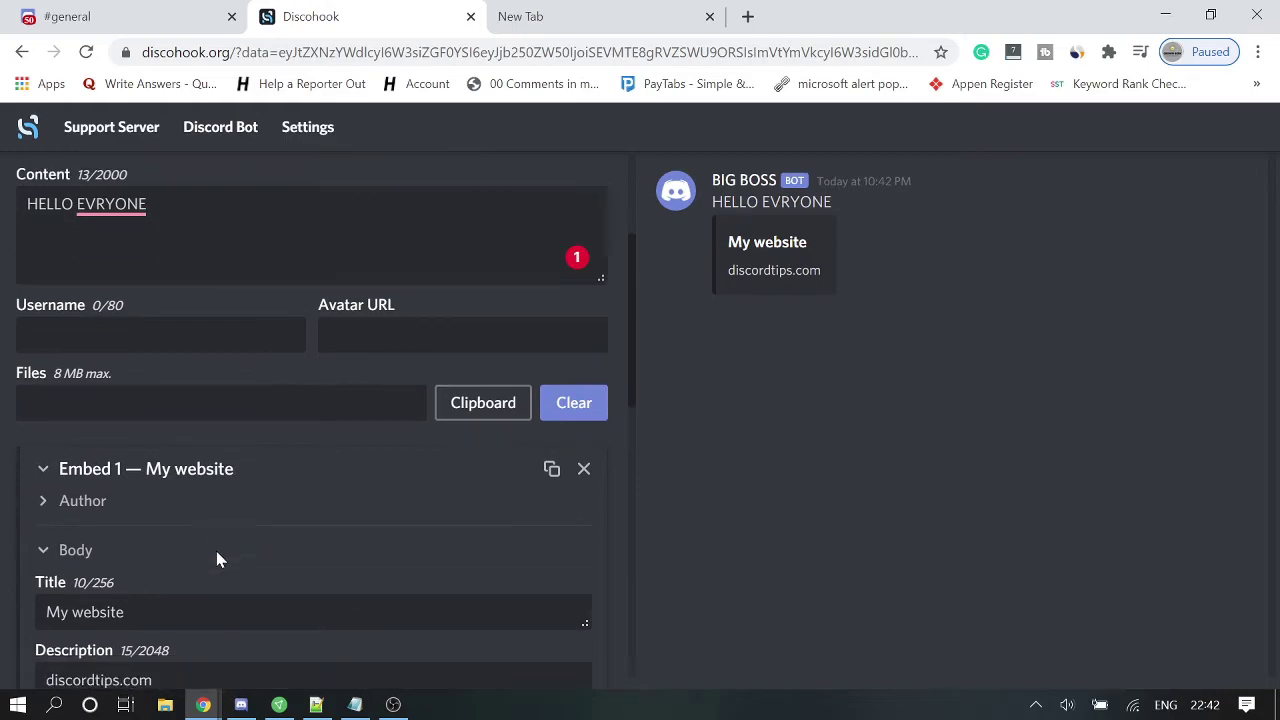
drag(152, 614, 22, 616)
text(http://www.discordtips.com/)
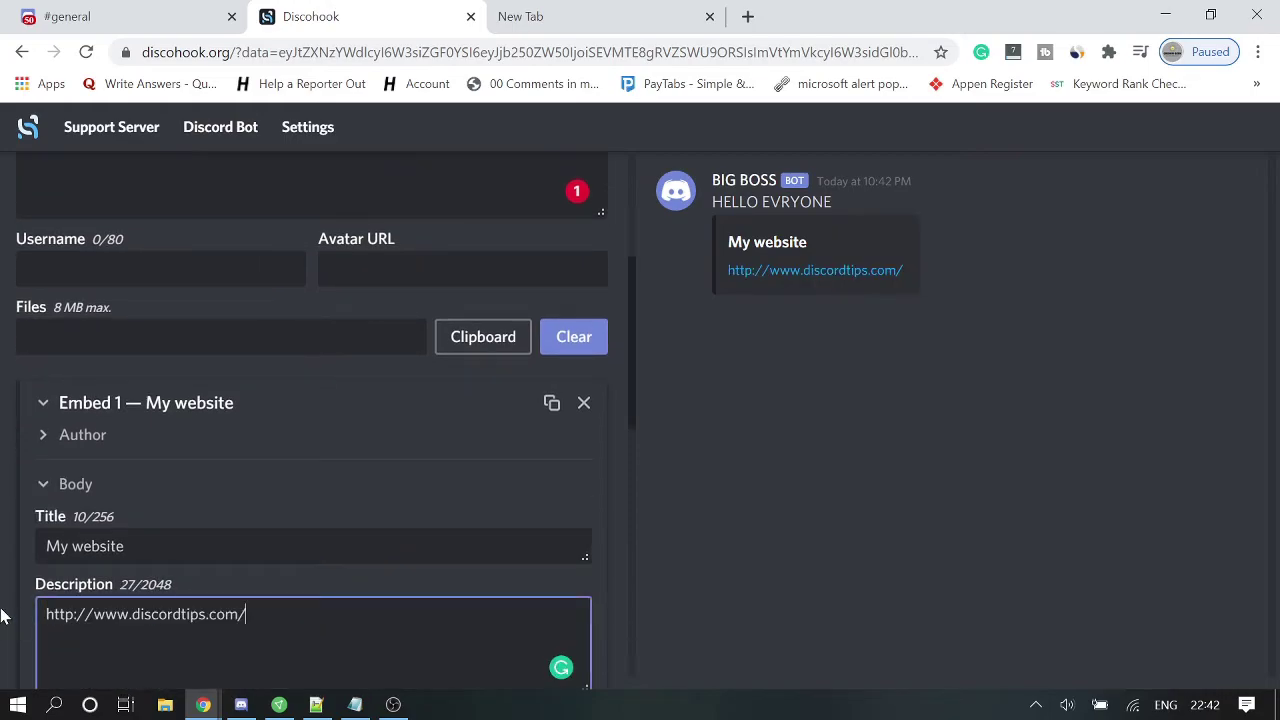
scroll(301, 587, down, 3)
scroll(389, 468, up, 6)
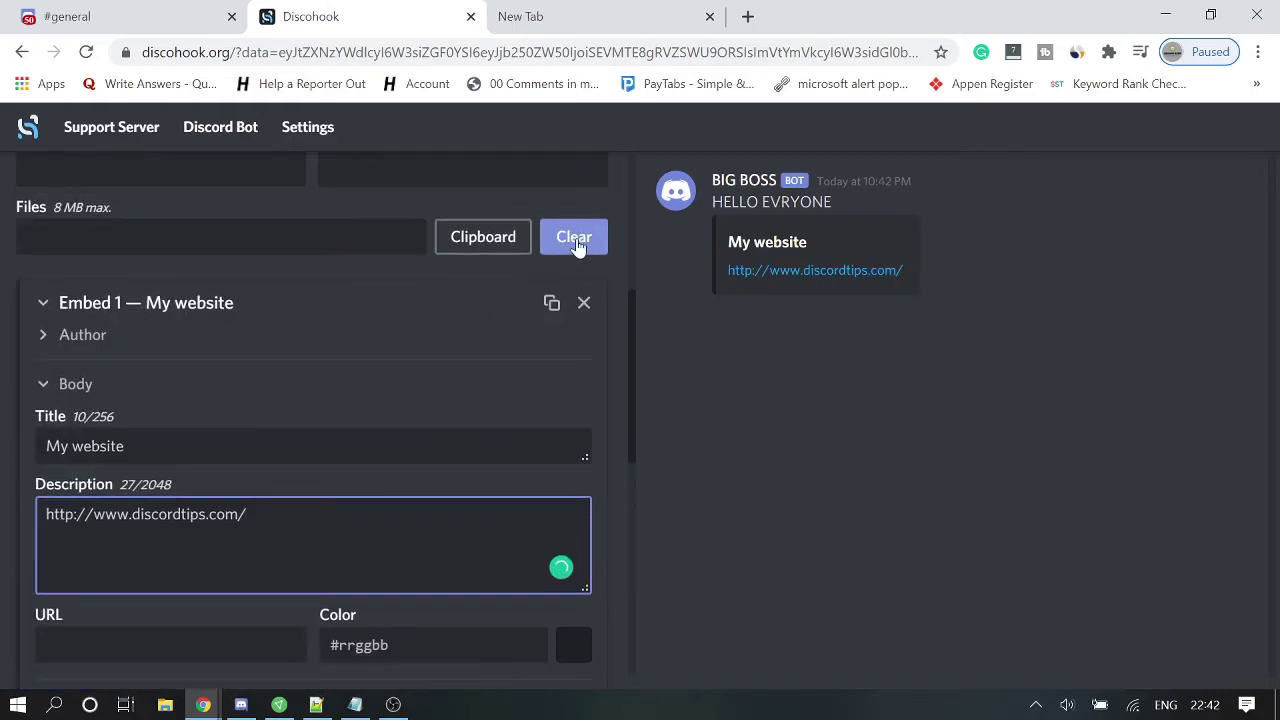
click(574, 256)
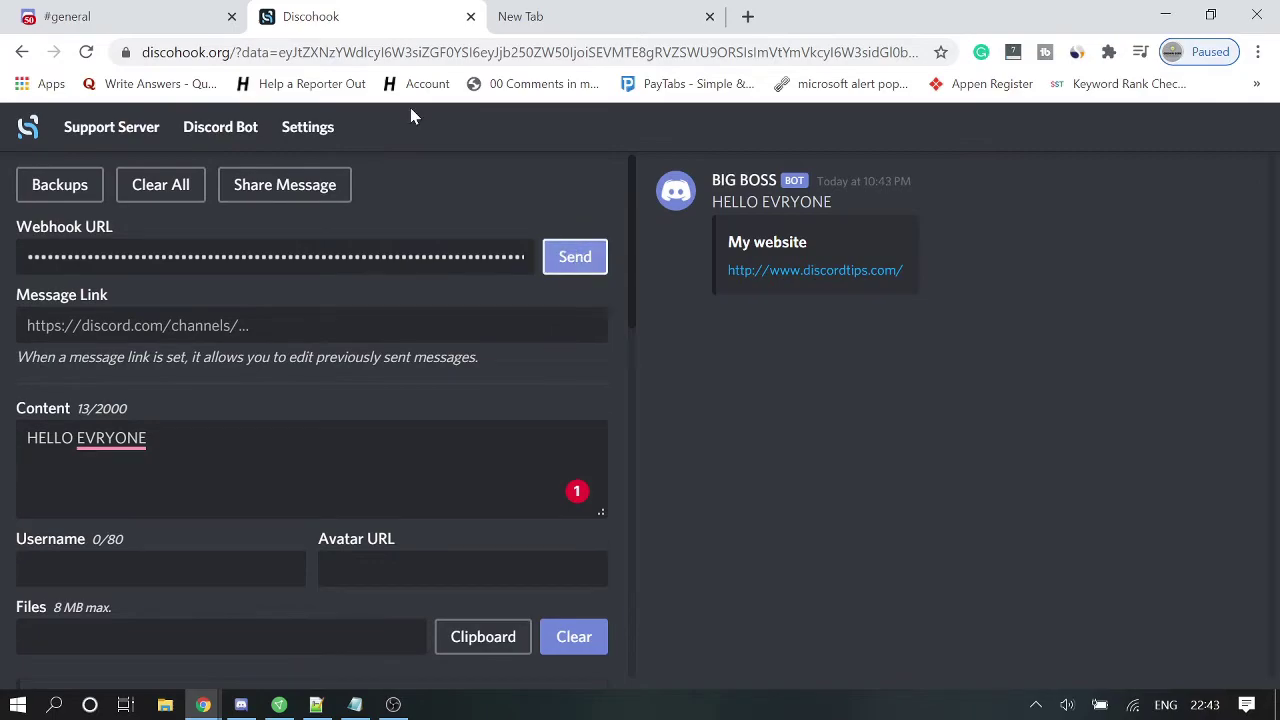
click(152, 12)
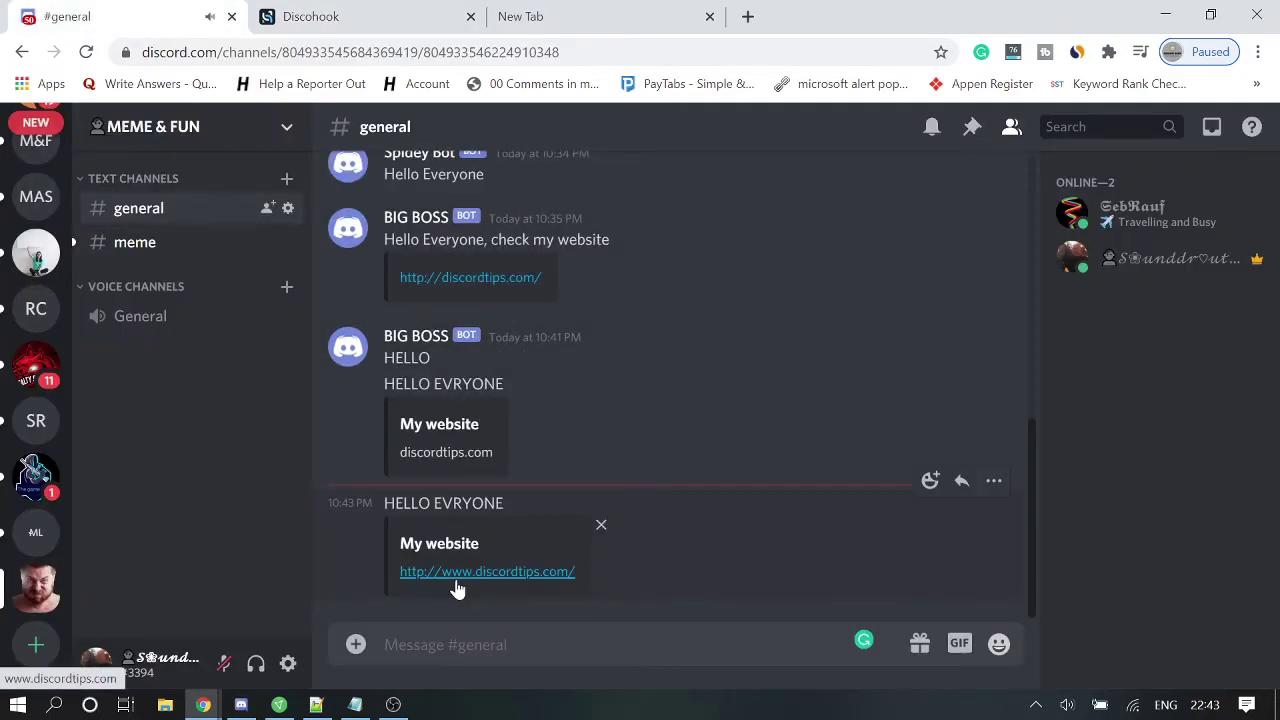